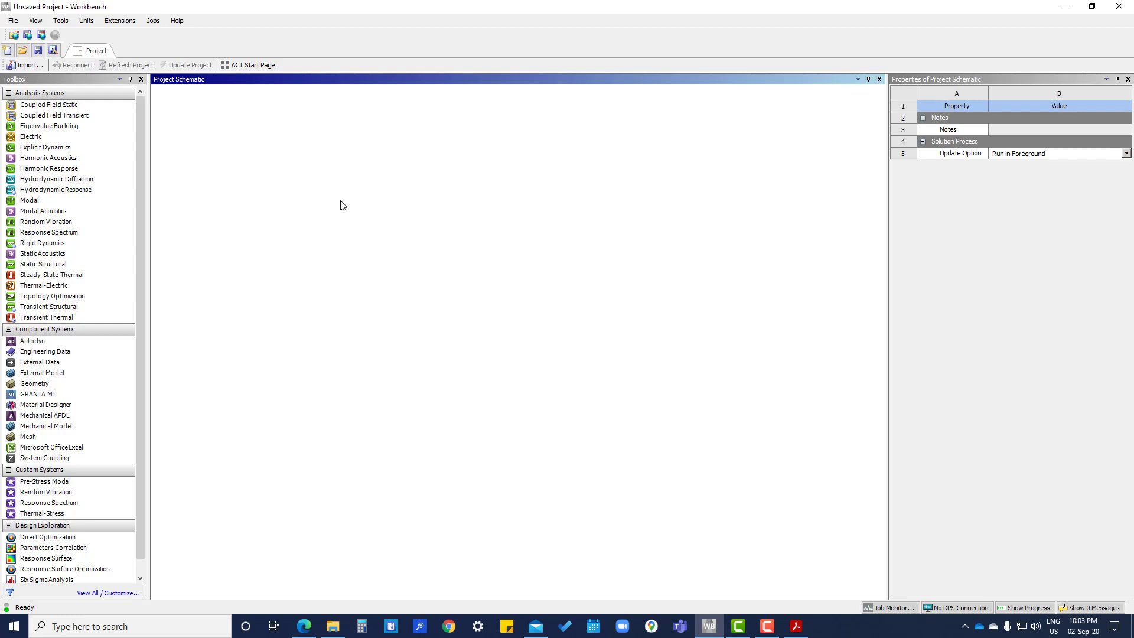
Open the project Globe_Valve_SS08_Start.wbpj from the M08 Student Input Files folder and open its full-assembly static structural analysis in Mechanical
click(13, 21)
click(35, 47)
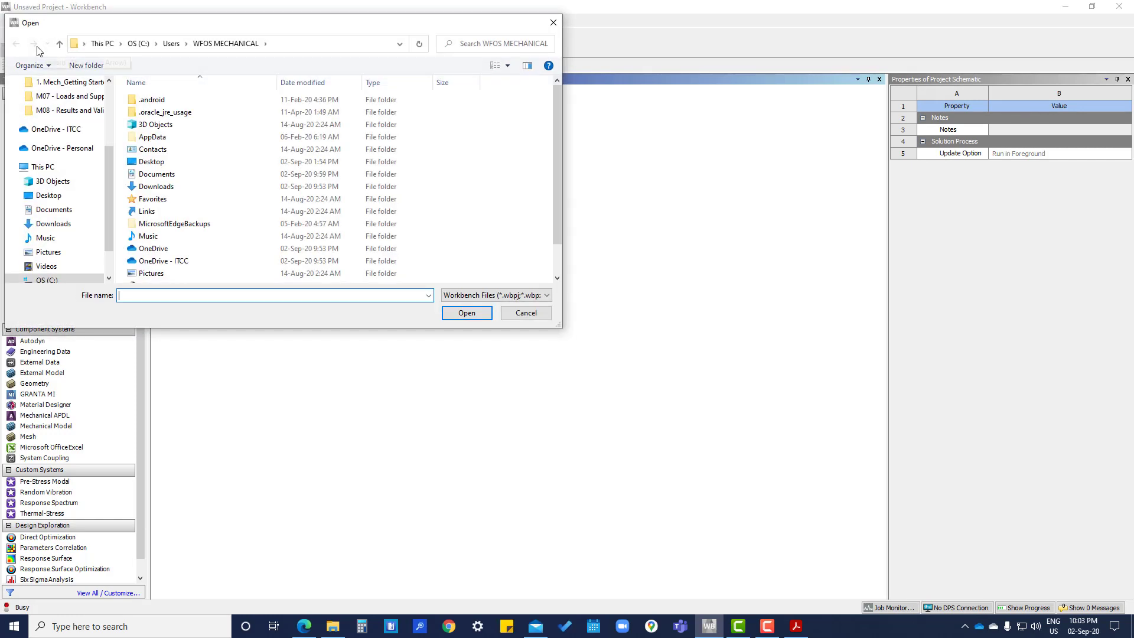
click(70, 111)
double_click(177, 124)
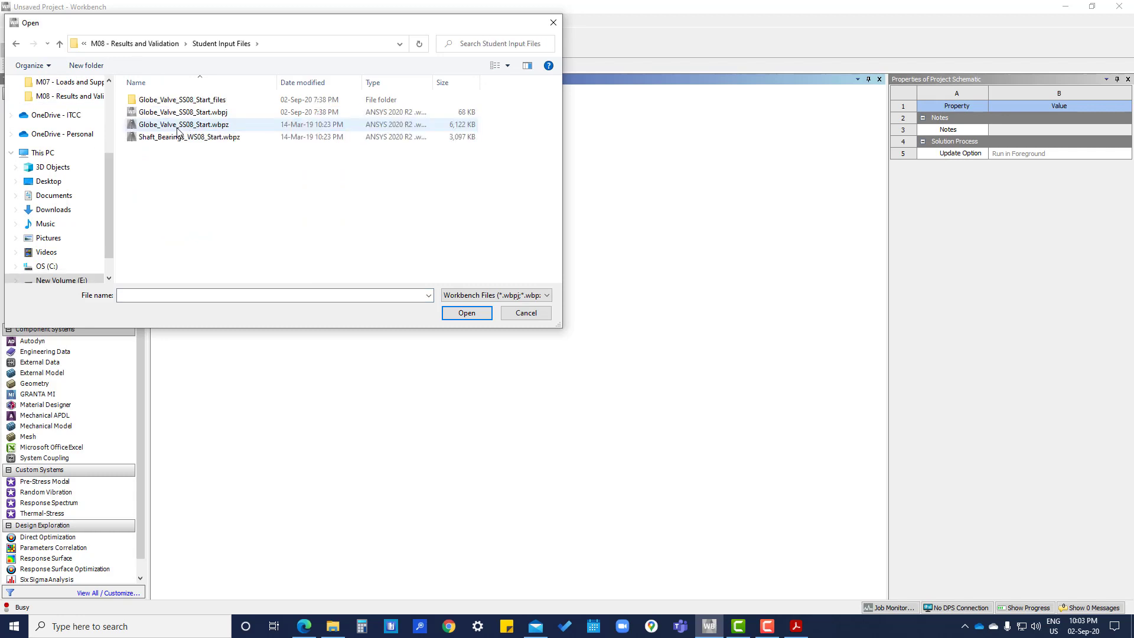
click(180, 112)
click(466, 313)
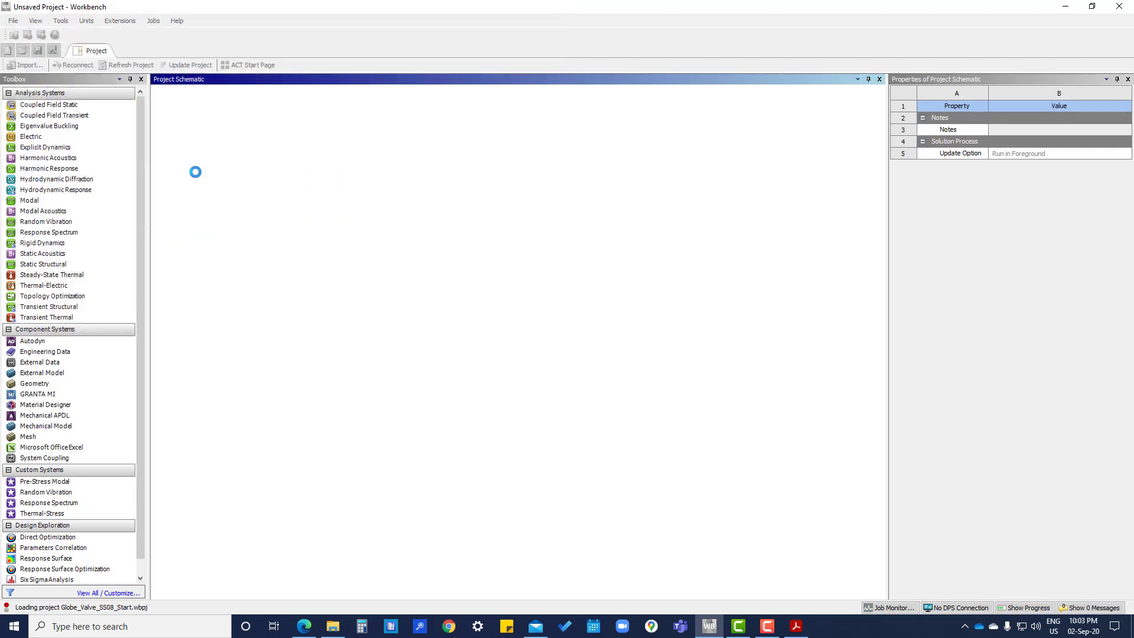
double_click(389, 254)
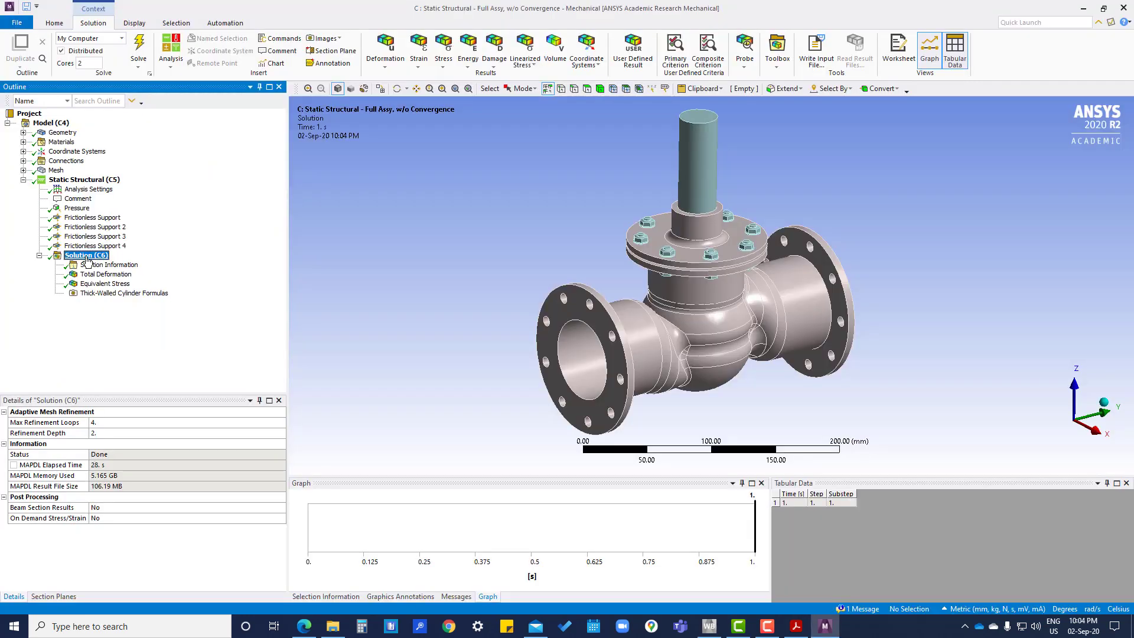
Insert a Mohr-Coulomb Stress tool under the Solution branch and expand it in the outline
right_click(87, 260)
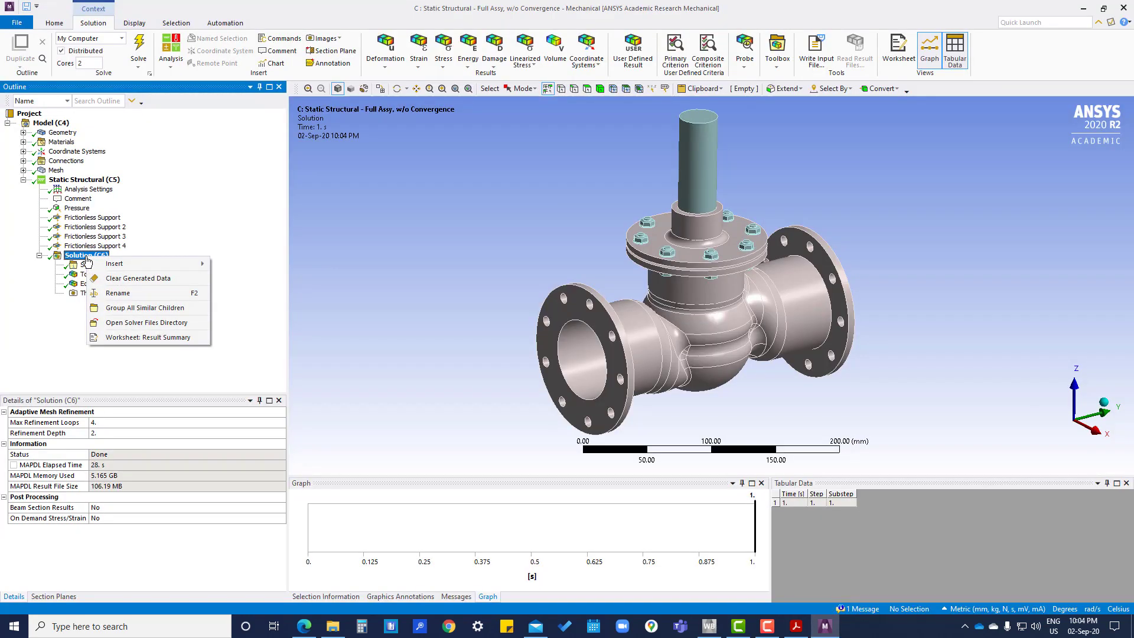
mouse_move(122, 265)
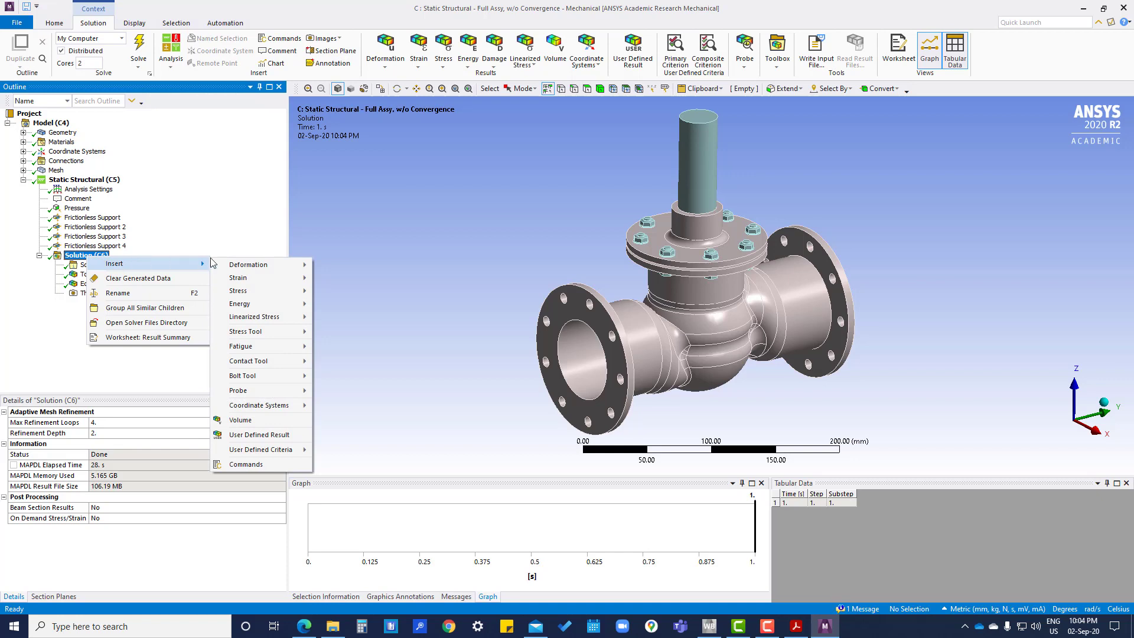
mouse_move(256, 333)
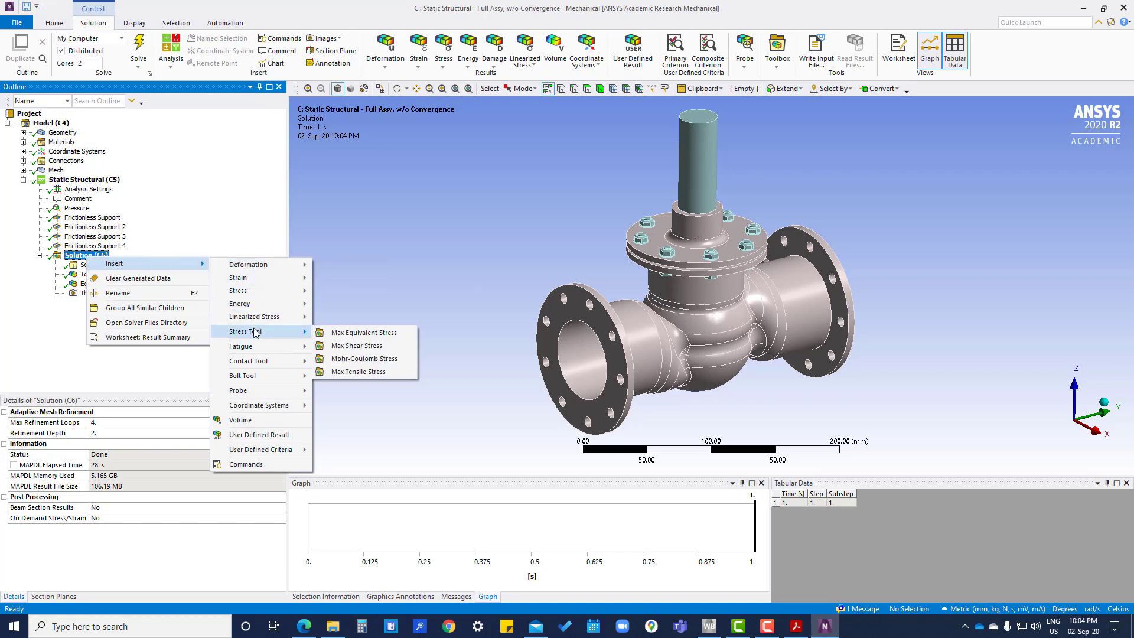
click(349, 360)
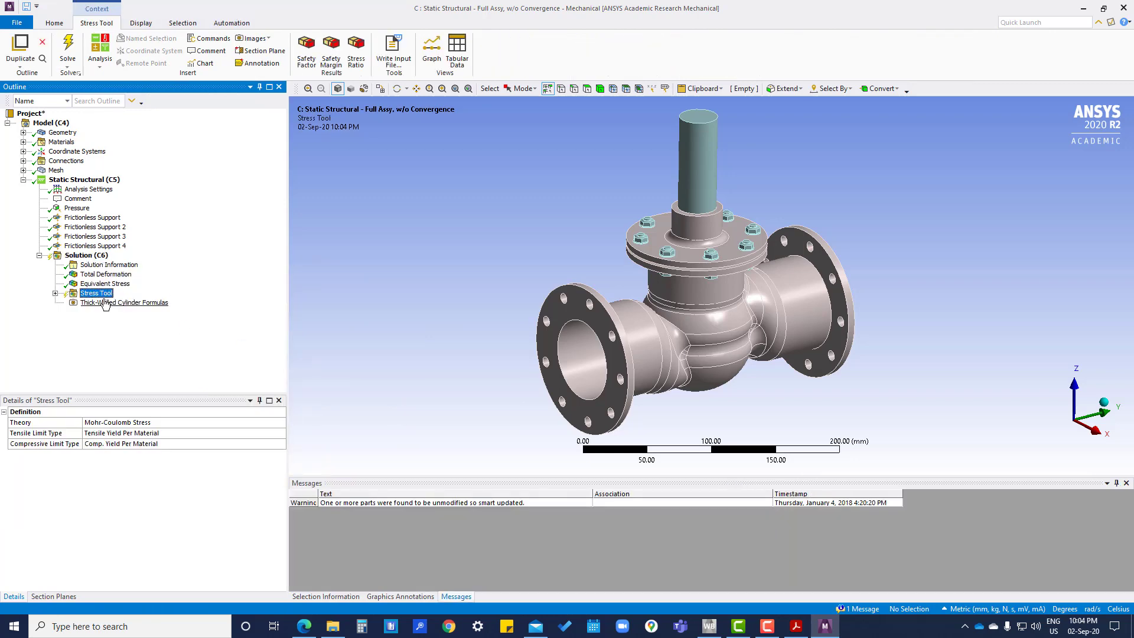
click(55, 294)
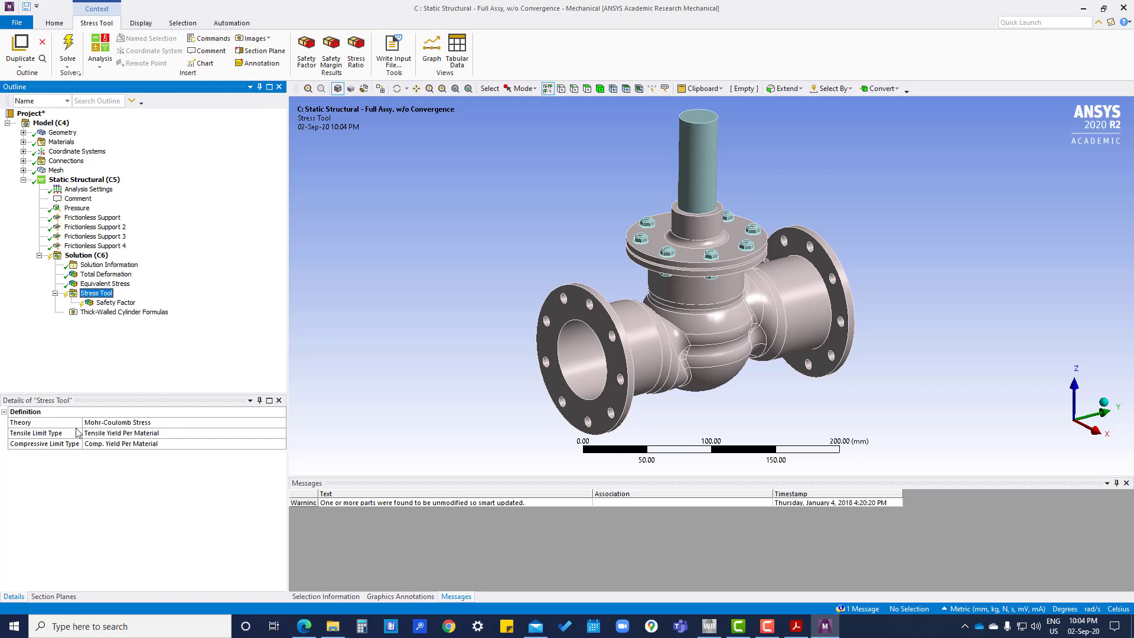
Set the Stress Tool's tensile limit type to Custom Value with a tensile limit of 147 MPa
click(120, 434)
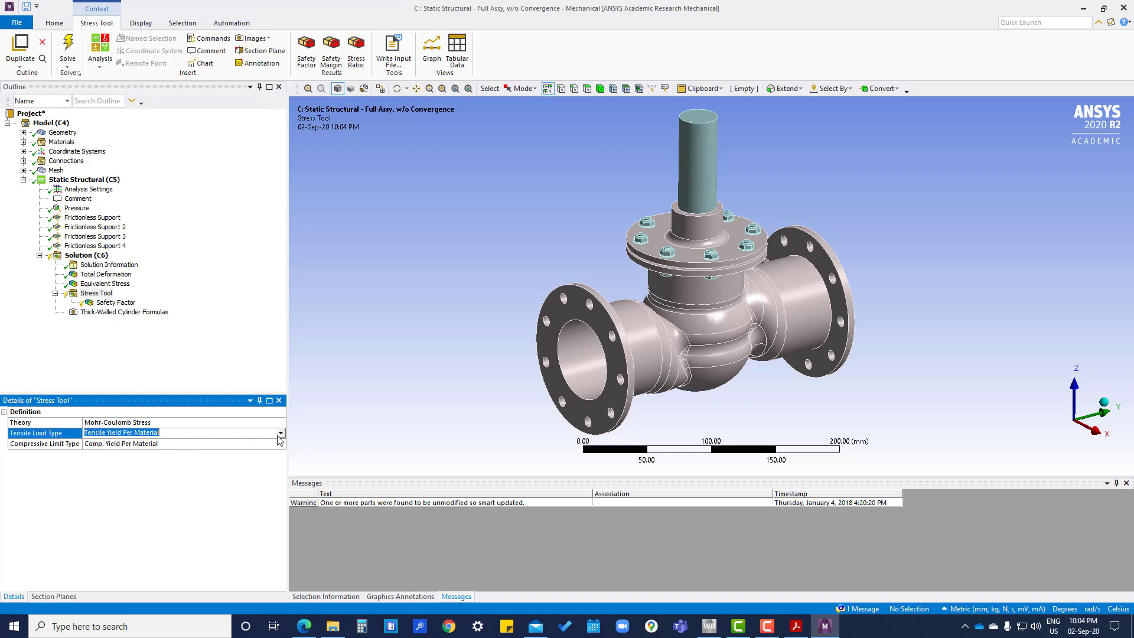
click(281, 433)
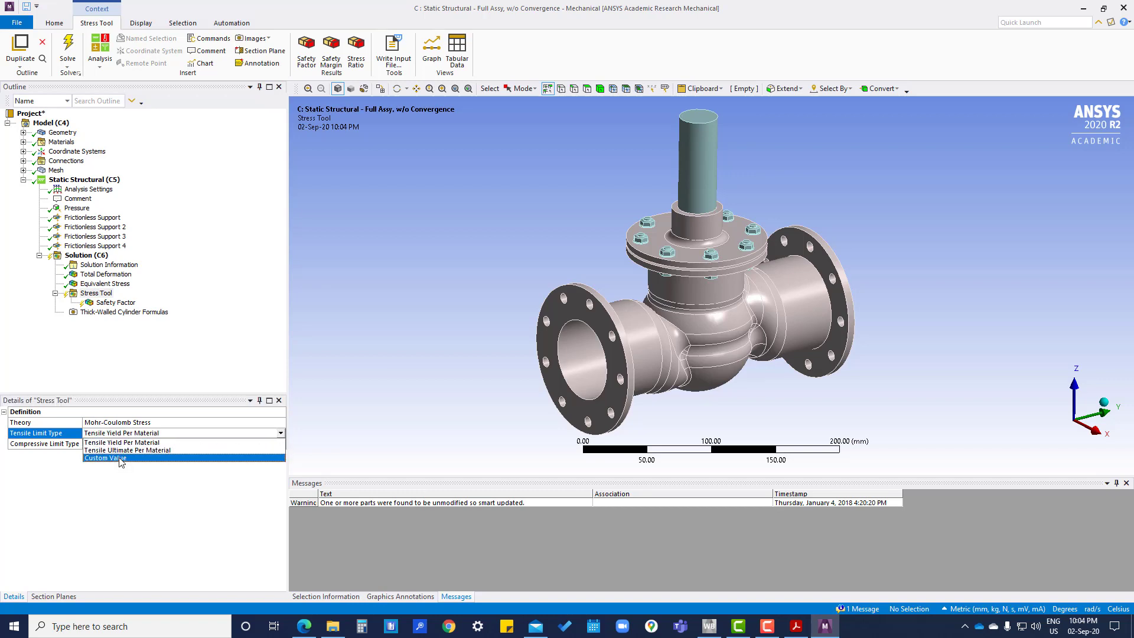
click(121, 458)
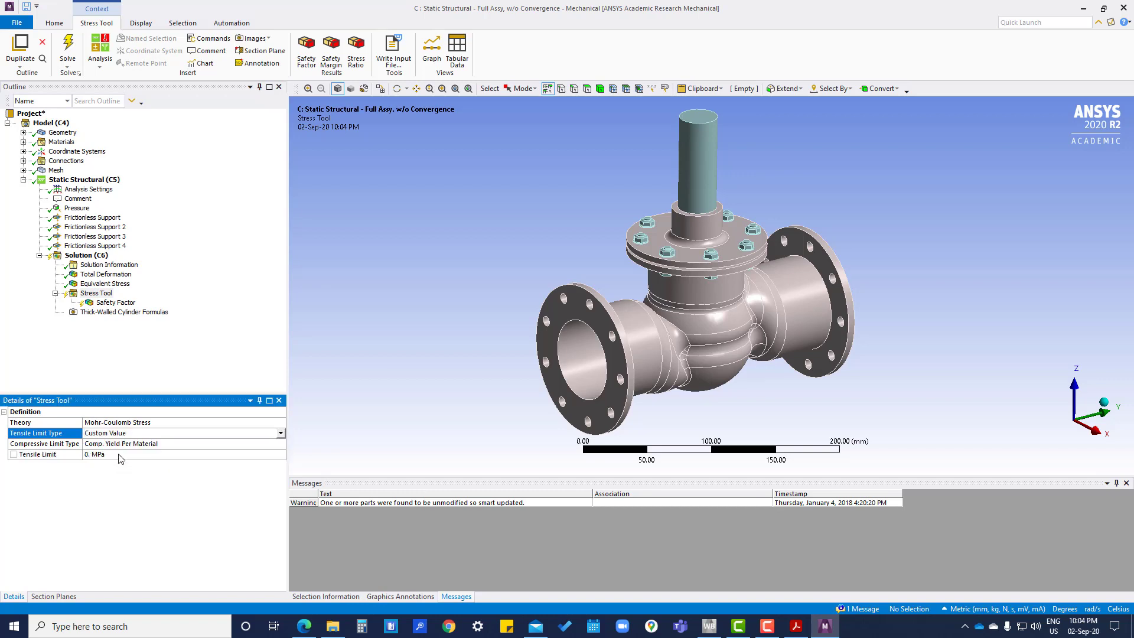
click(119, 454)
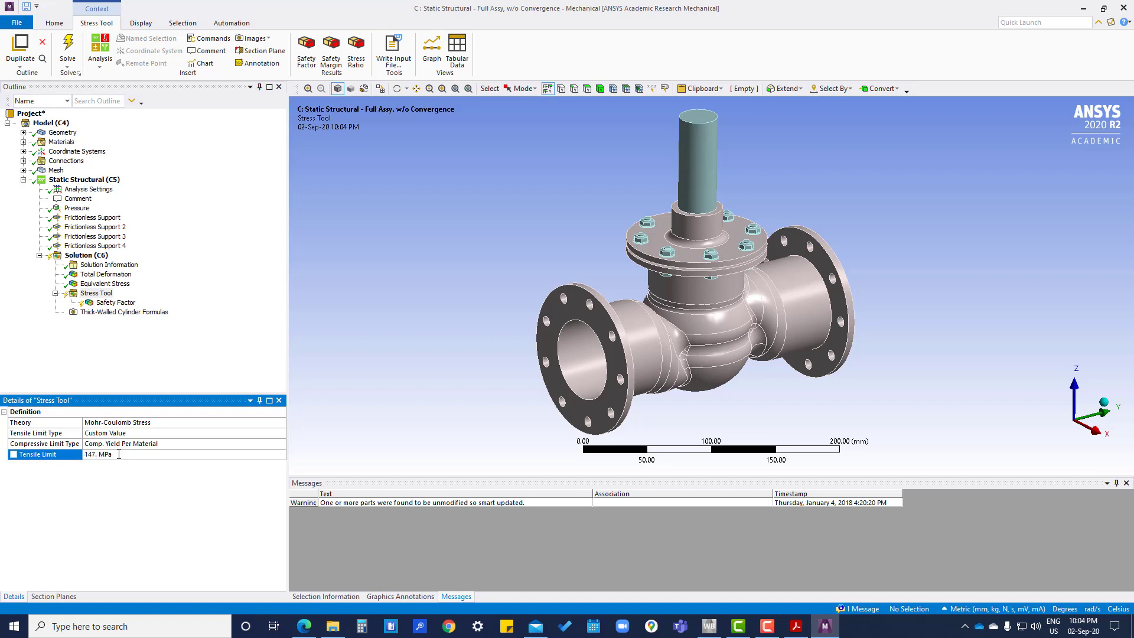
Set the Stress Tool's compressive limit type to Custom Value with a compressive limit of 147 MPa
click(135, 444)
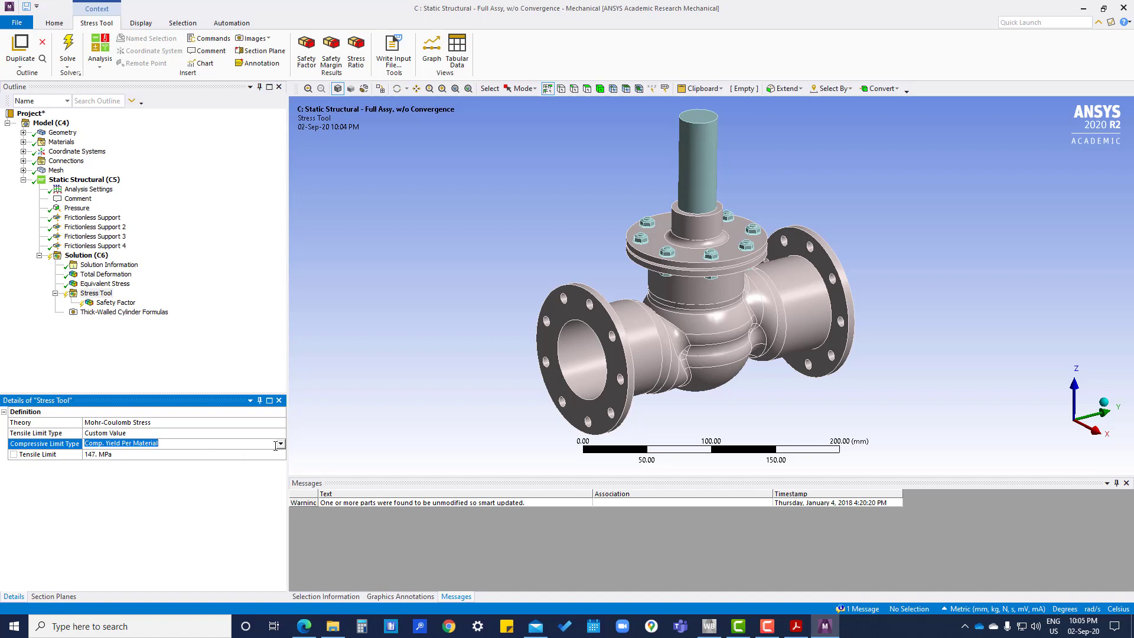
click(281, 443)
click(157, 465)
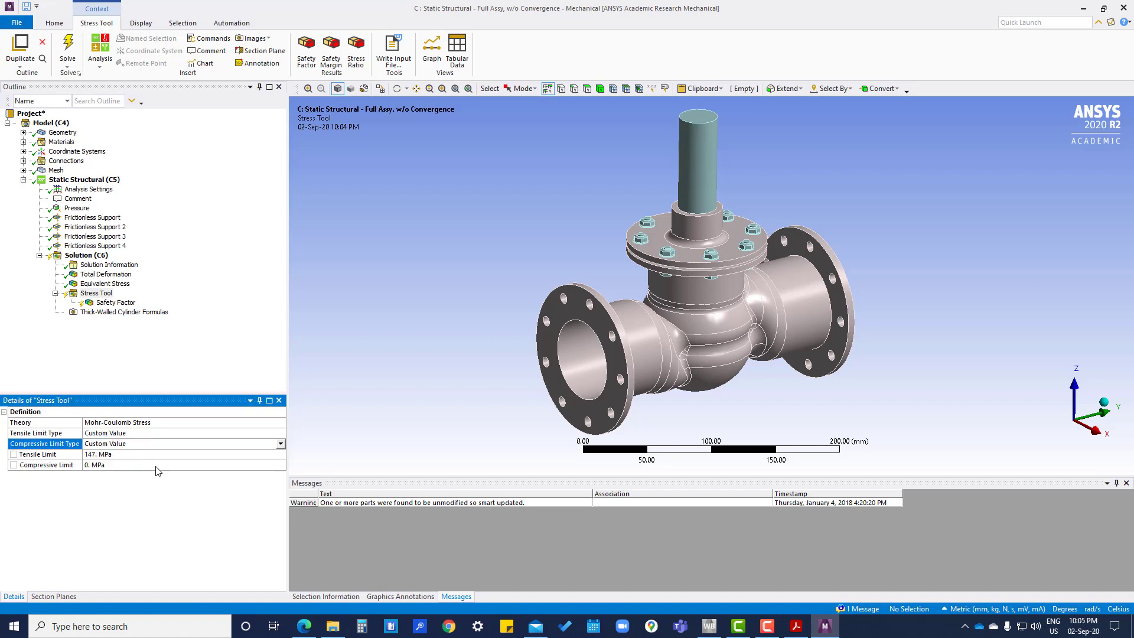
click(135, 465)
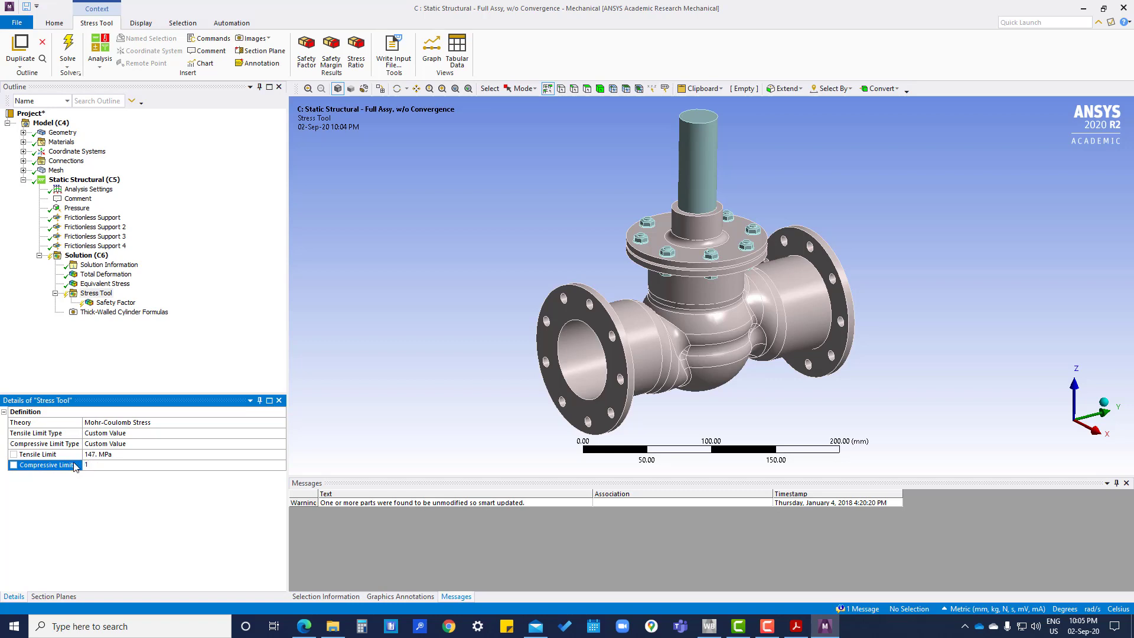
key(Return)
Scope the Safety Factor result to the flanged valve body only, using body selection
click(120, 304)
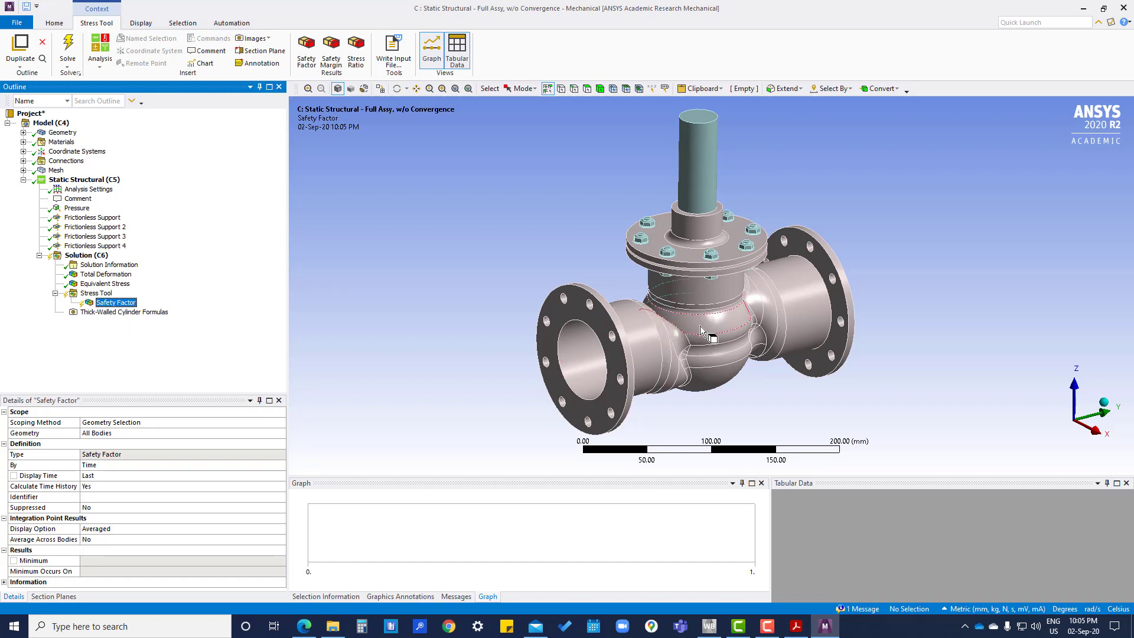
click(132, 434)
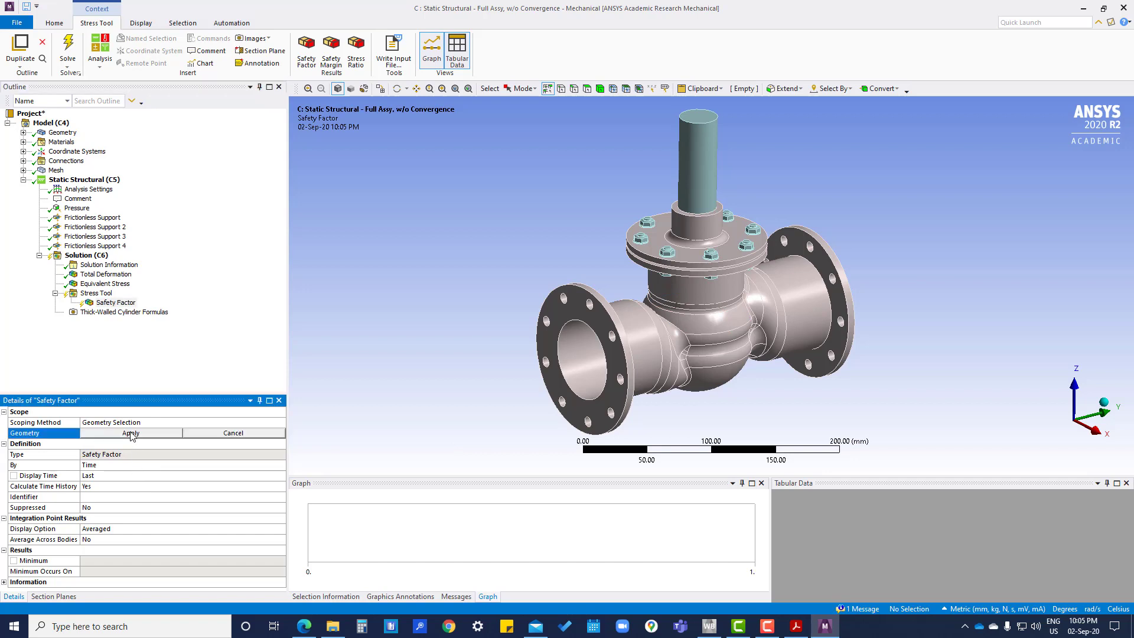
click(601, 90)
click(682, 336)
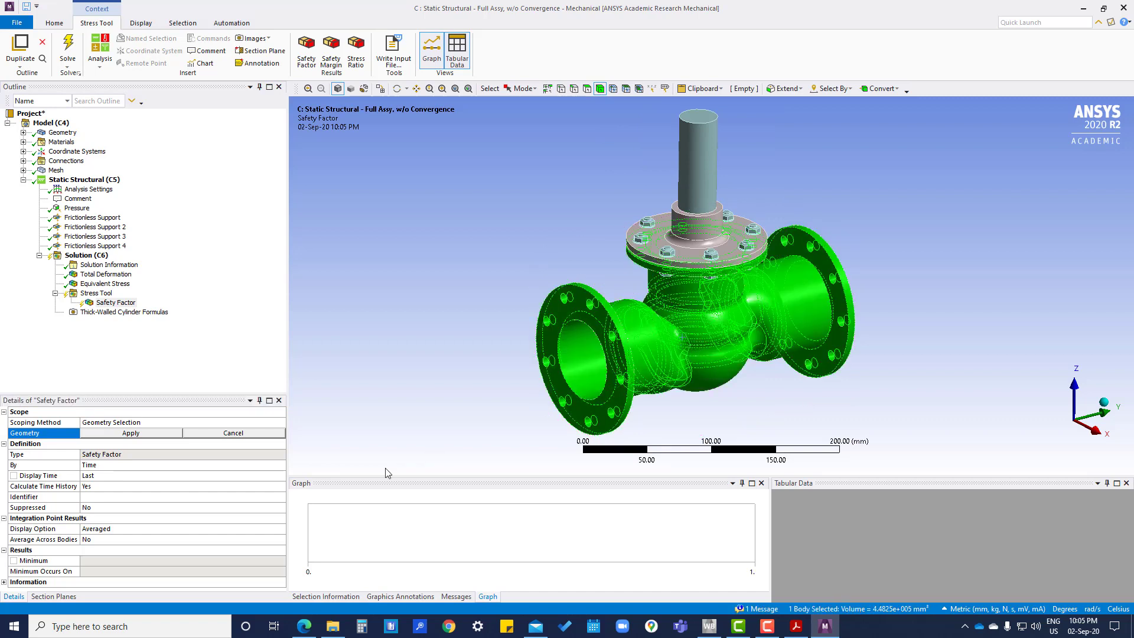
click(135, 434)
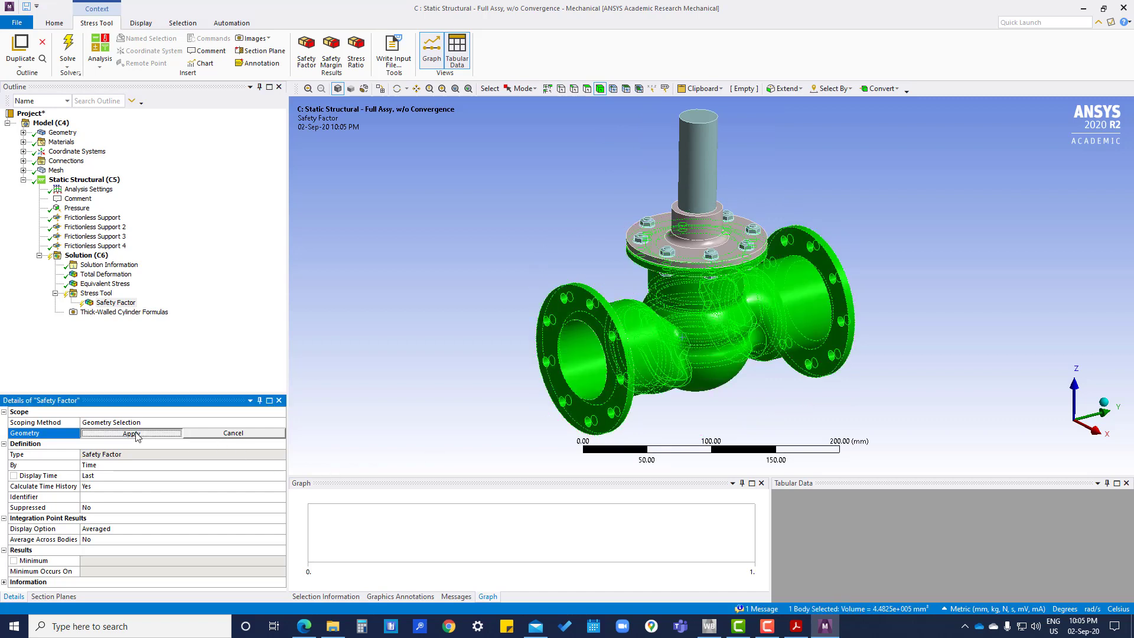
click(247, 318)
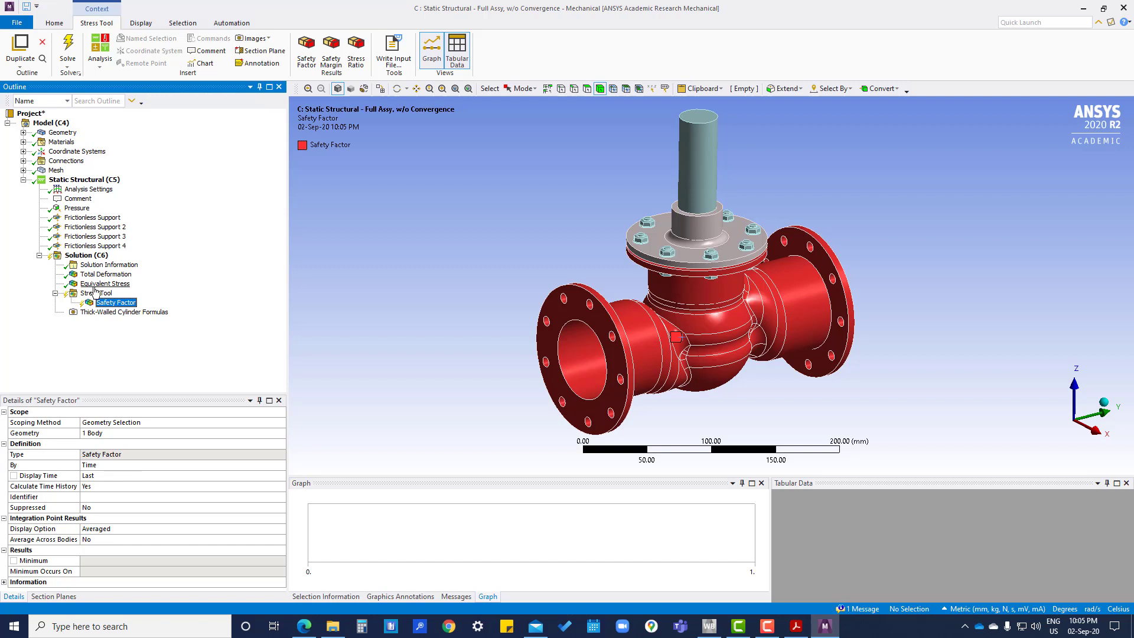
Evaluate all results of the solution and review the Safety Factor result and the Stress Tool settings
click(87, 257)
right_click(88, 261)
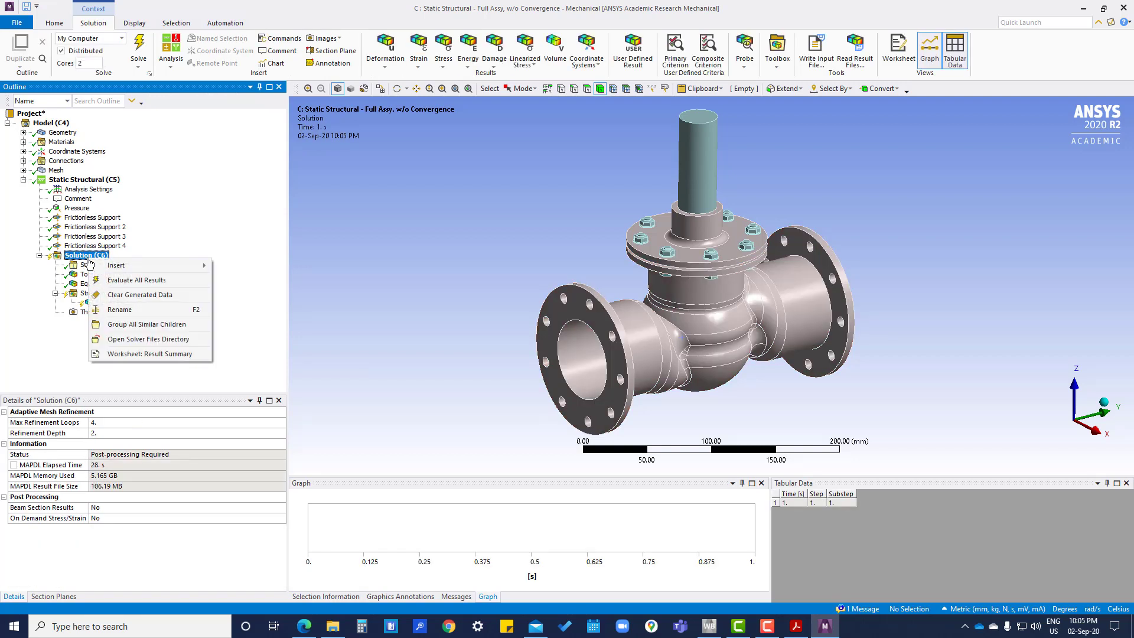
click(126, 286)
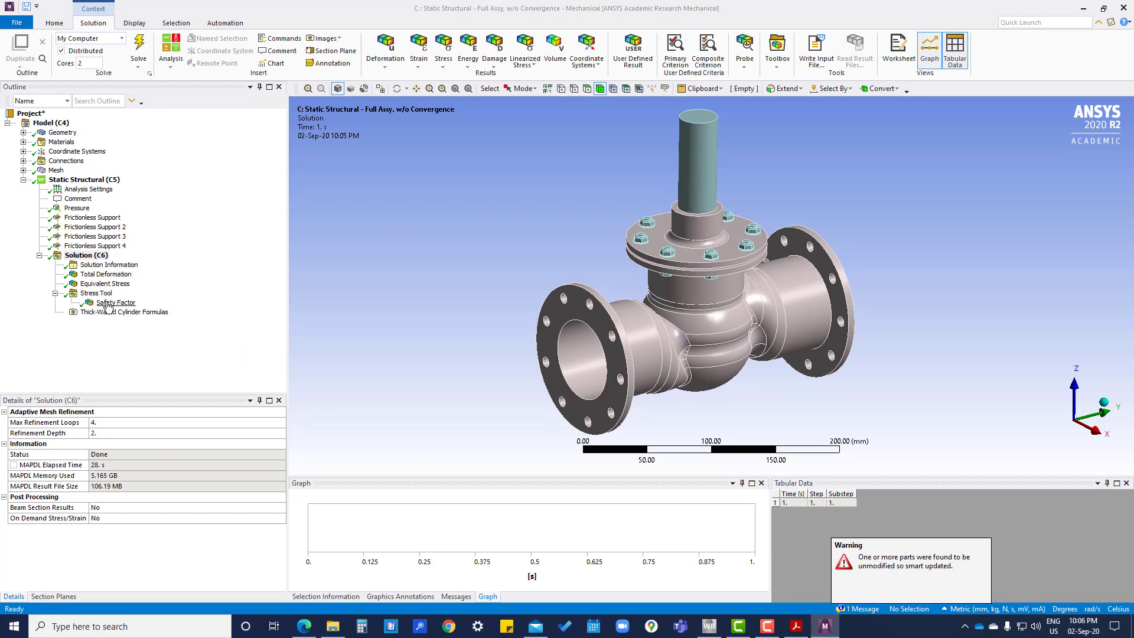
click(108, 303)
click(98, 294)
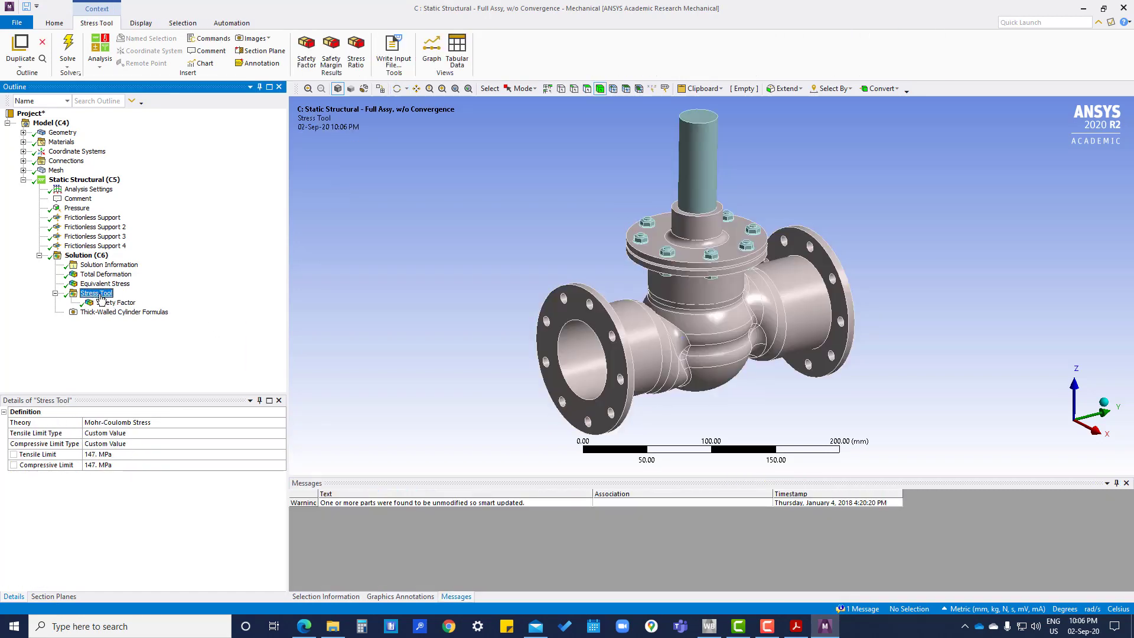
click(113, 302)
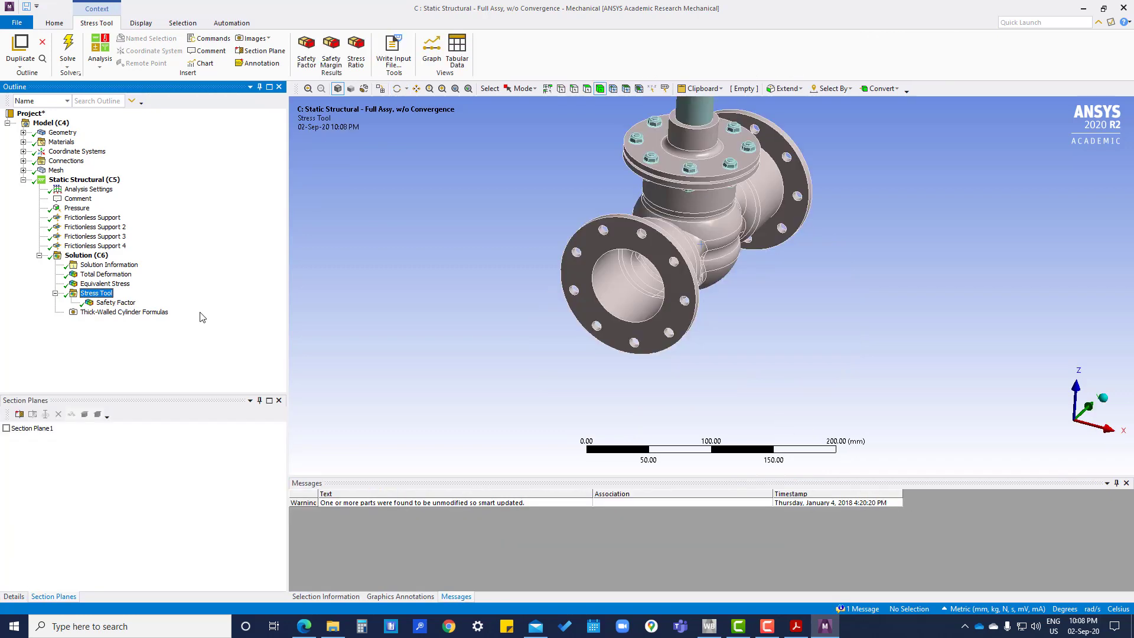
Insert a Maximum Principal stress result under the Solution branch
scroll(755, 334, down, 4)
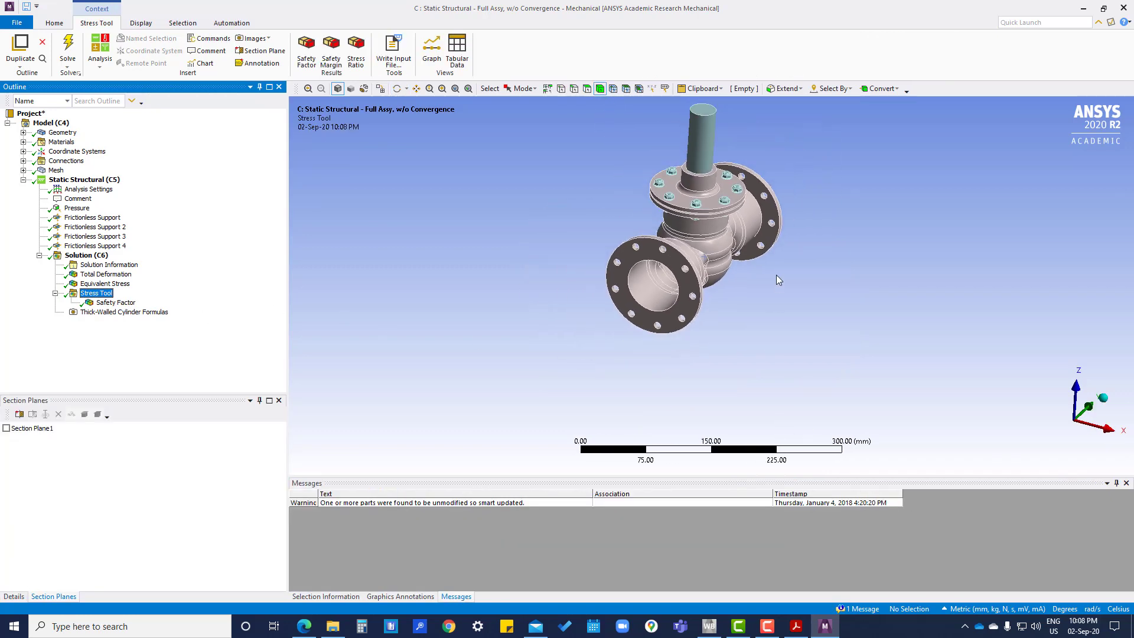
middle_drag(759, 335, 734, 308)
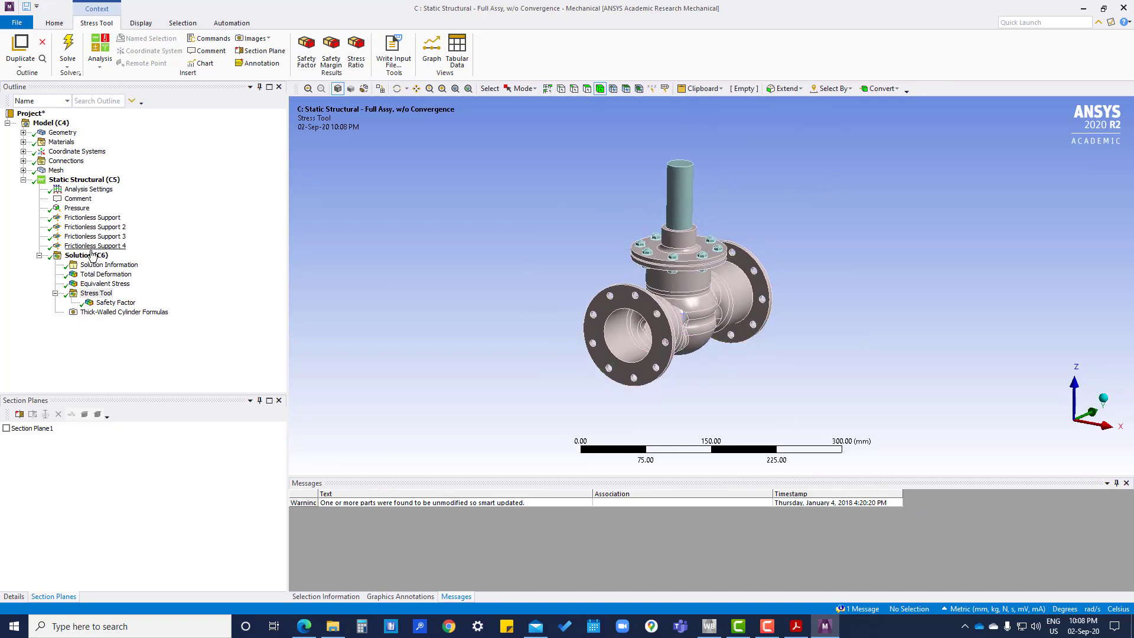
click(87, 256)
right_click(87, 256)
mouse_move(152, 263)
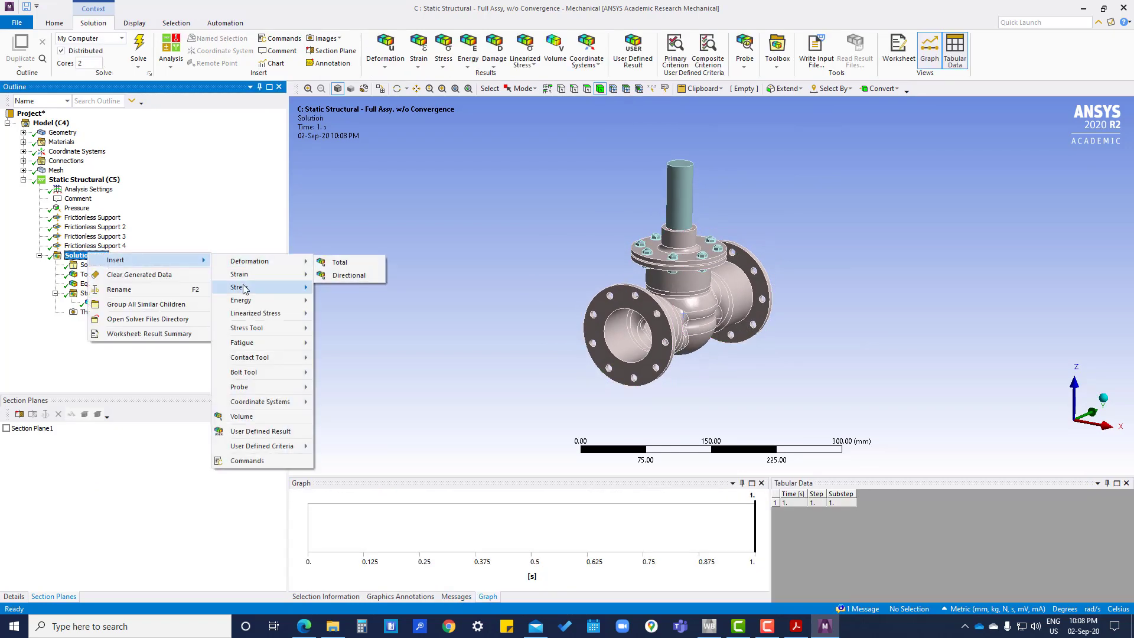
mouse_move(243, 288)
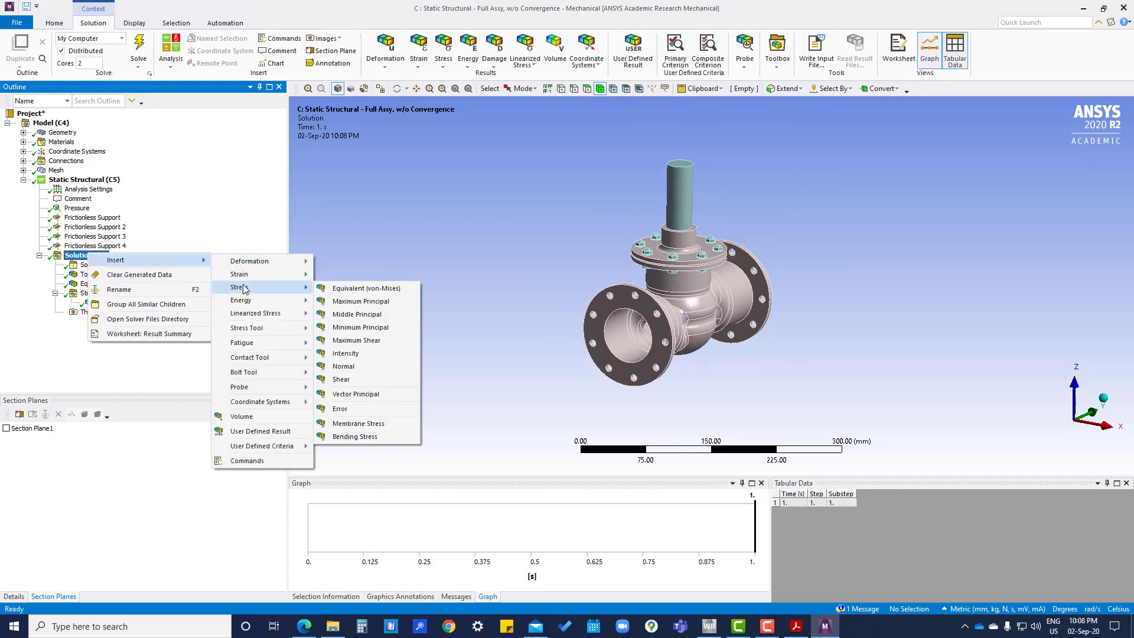
click(376, 307)
Insert a Middle Principal stress result under the Solution branch
right_click(88, 256)
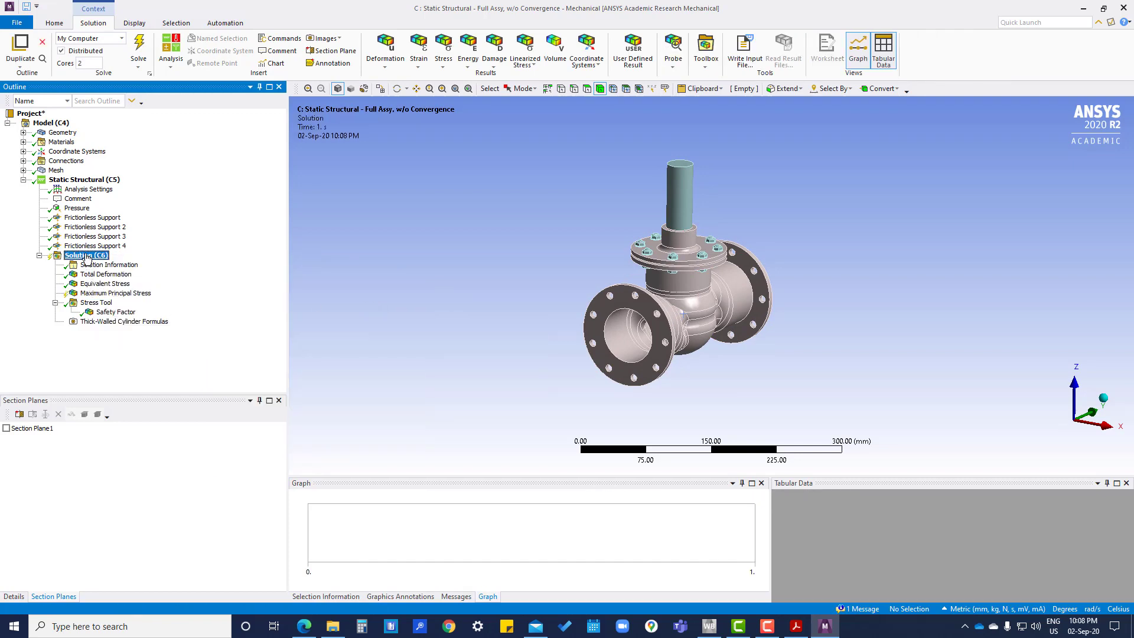
mouse_move(148, 260)
mouse_move(304, 287)
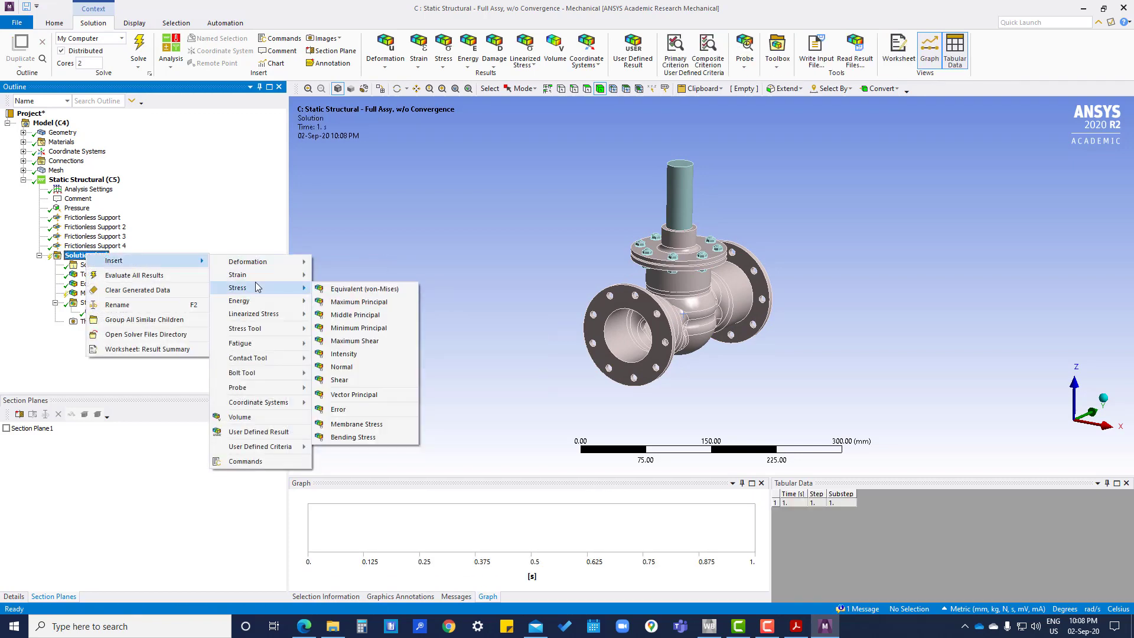
click(365, 316)
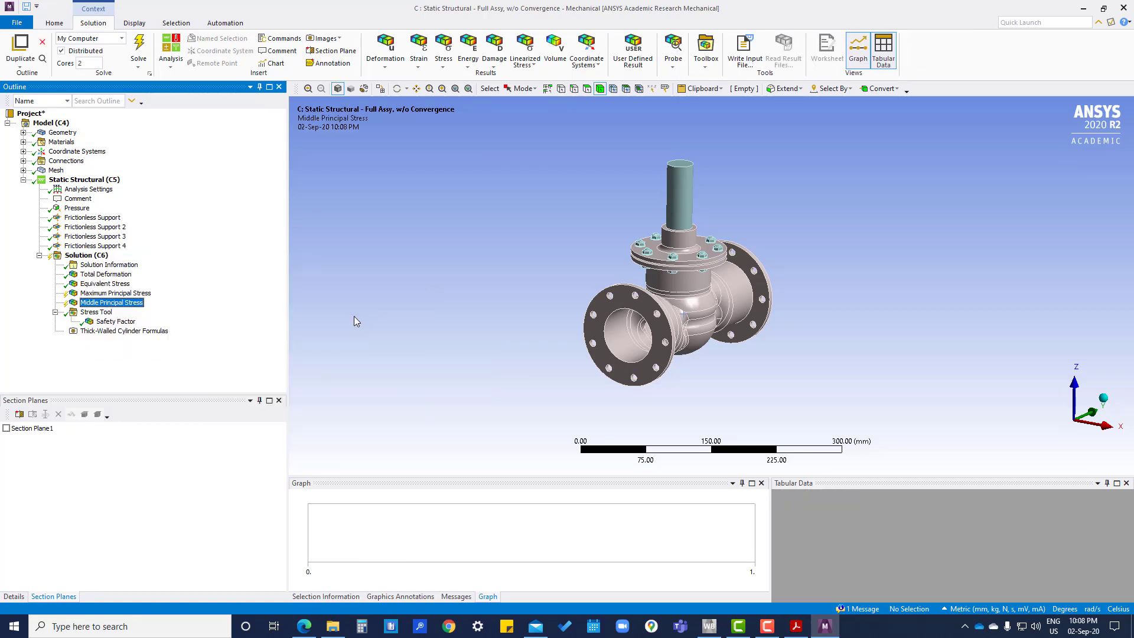
Insert a Minimum Principal stress result under the Solution branch
right_click(79, 256)
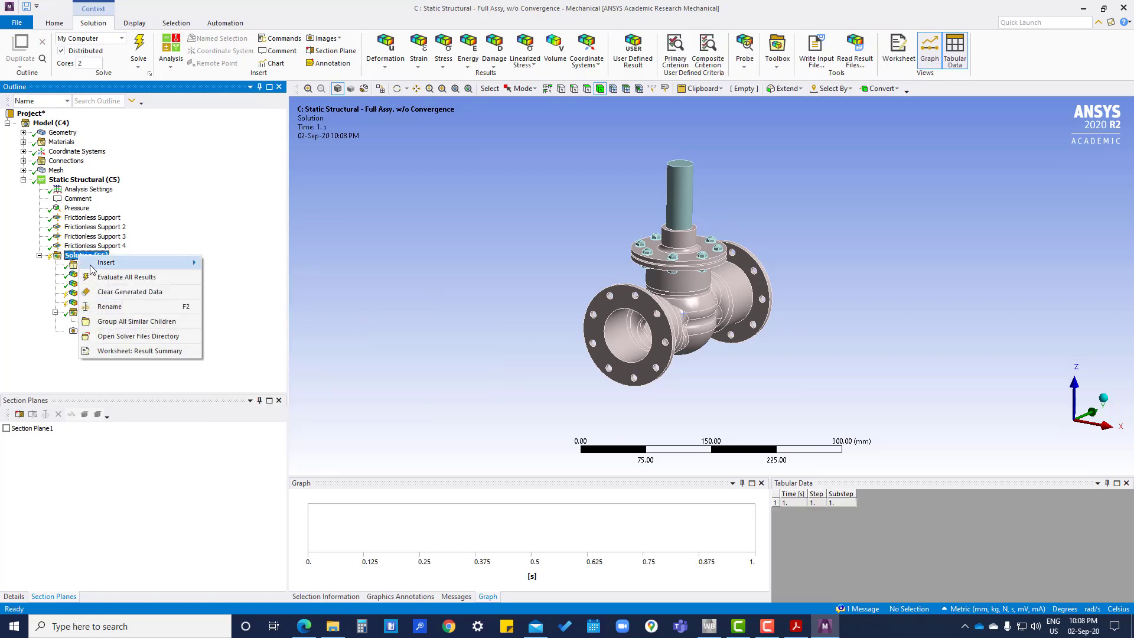
mouse_move(177, 263)
mouse_move(260, 290)
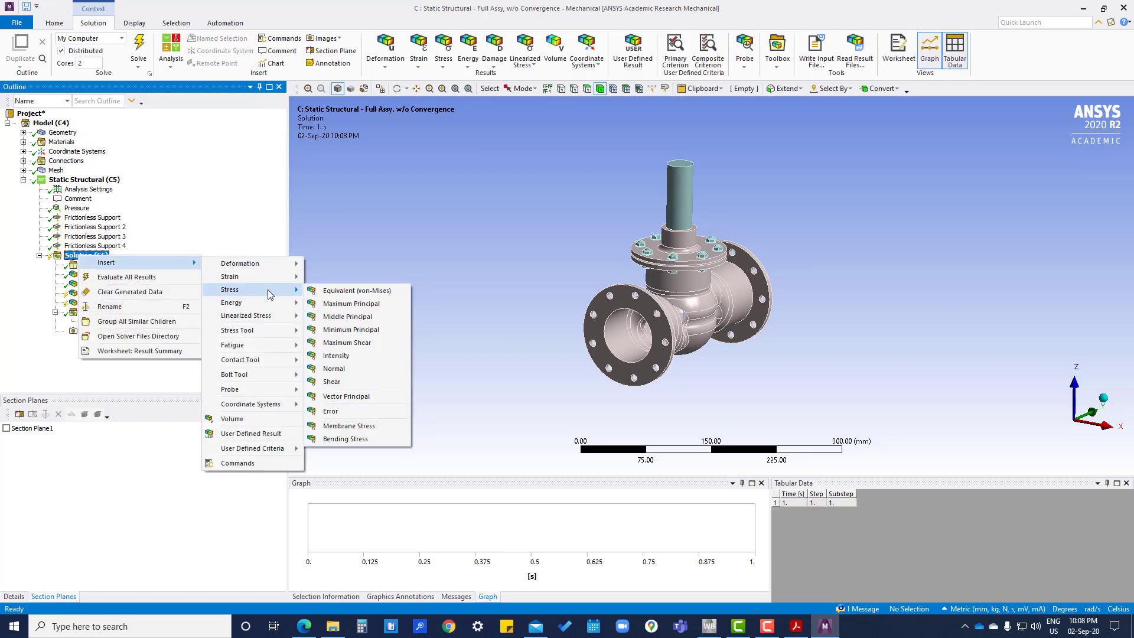
click(344, 332)
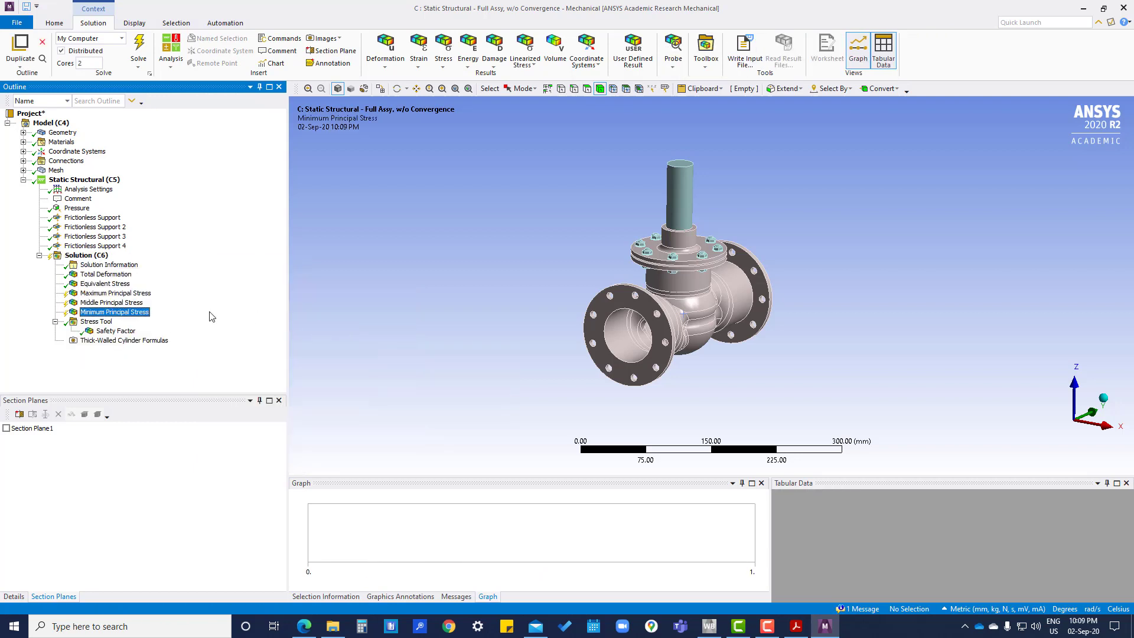
Scope the Maximum Principal Stress result to the valve body only
click(116, 296)
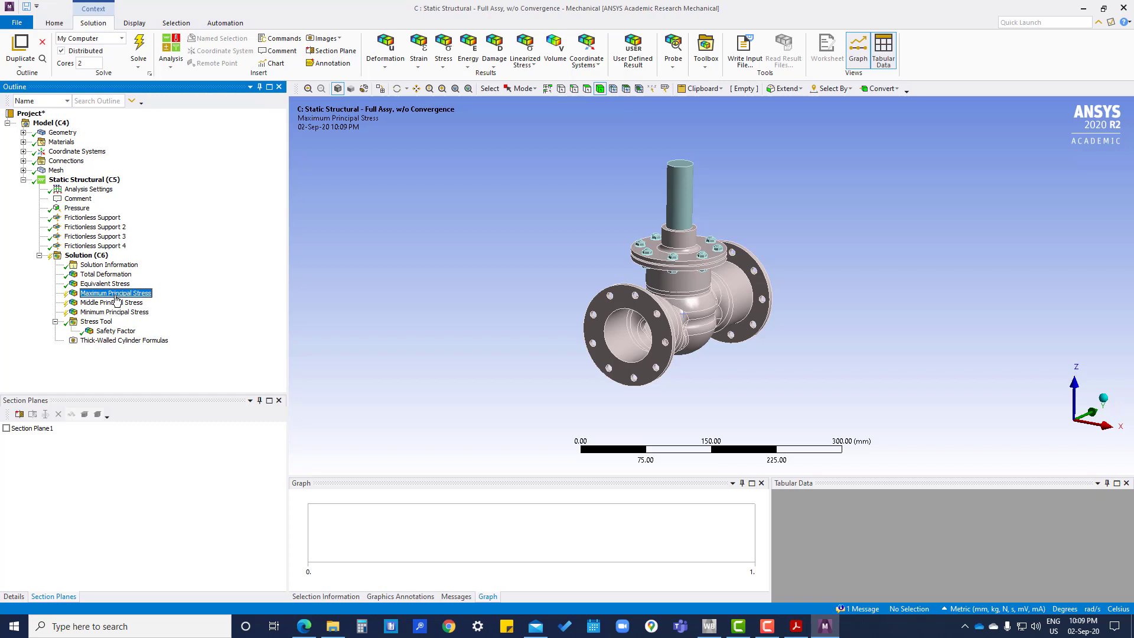
click(13, 596)
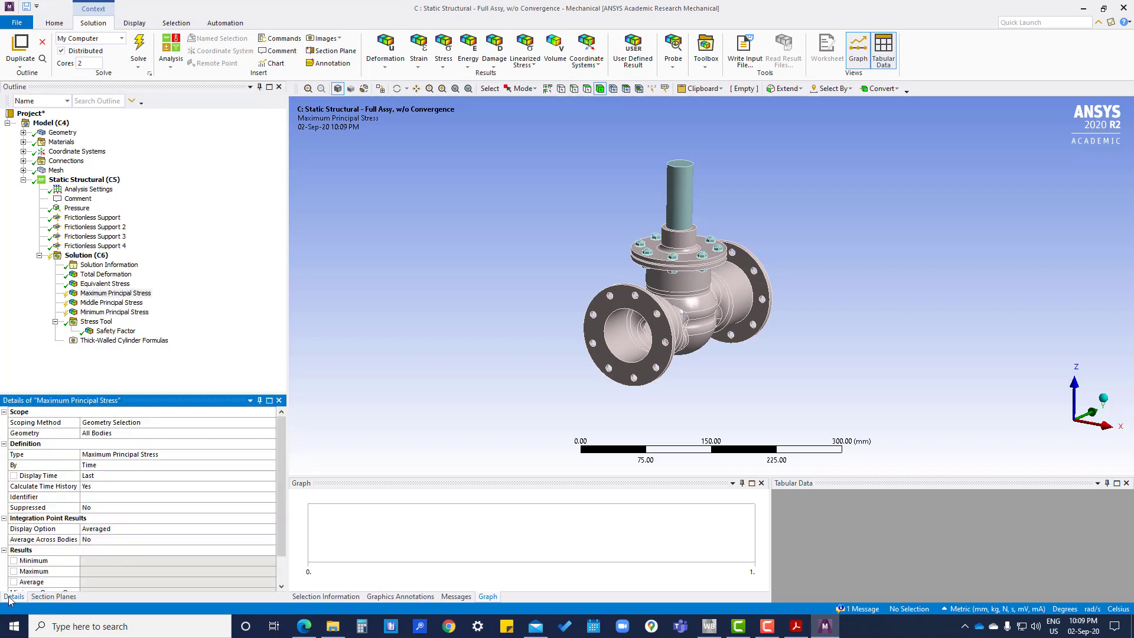
click(121, 435)
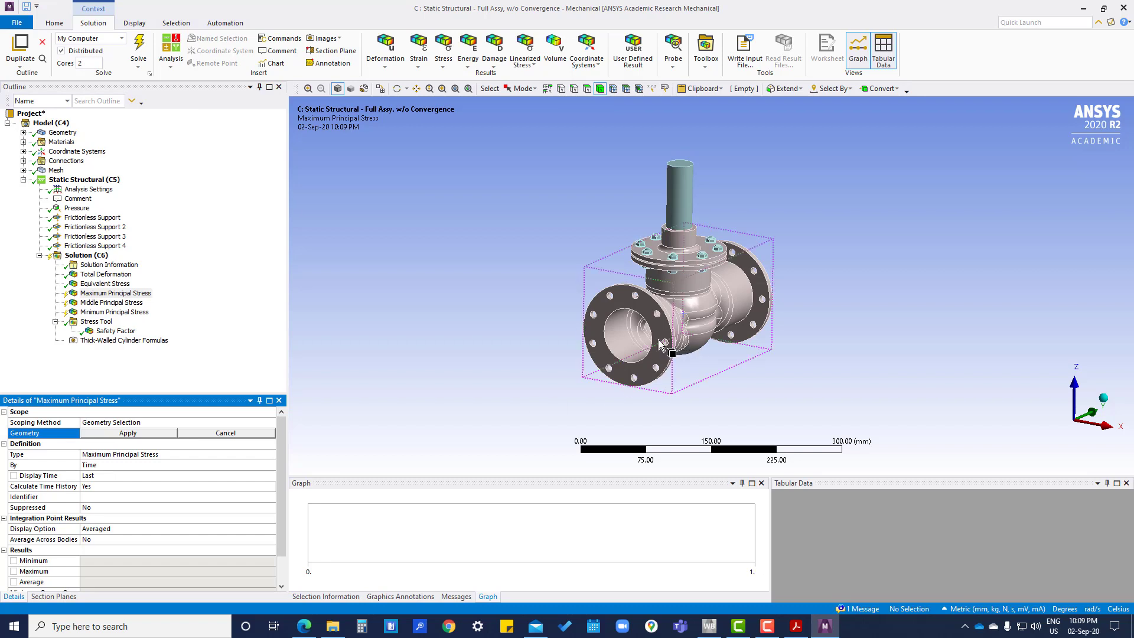
click(660, 344)
click(133, 434)
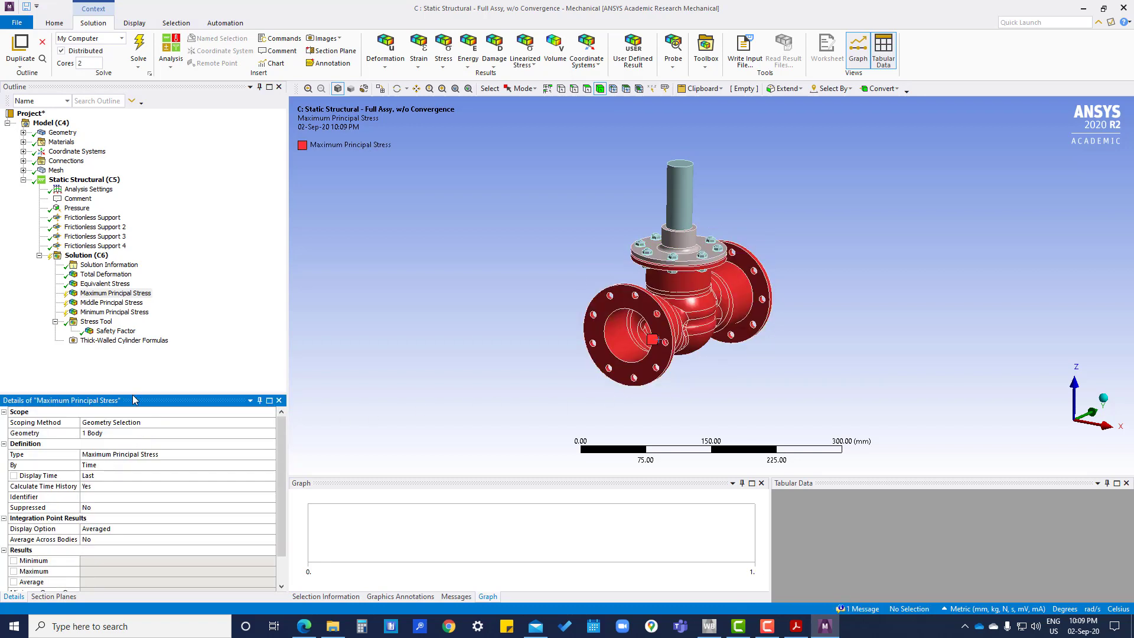
Scope the Middle Principal Stress result to the valve body only
click(123, 303)
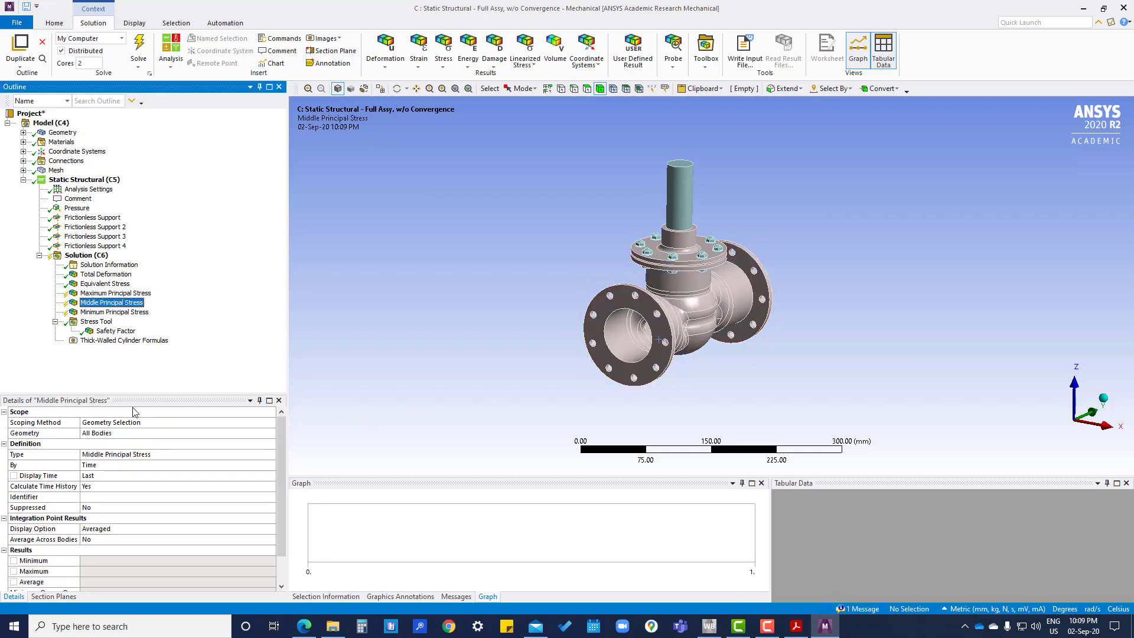
click(126, 435)
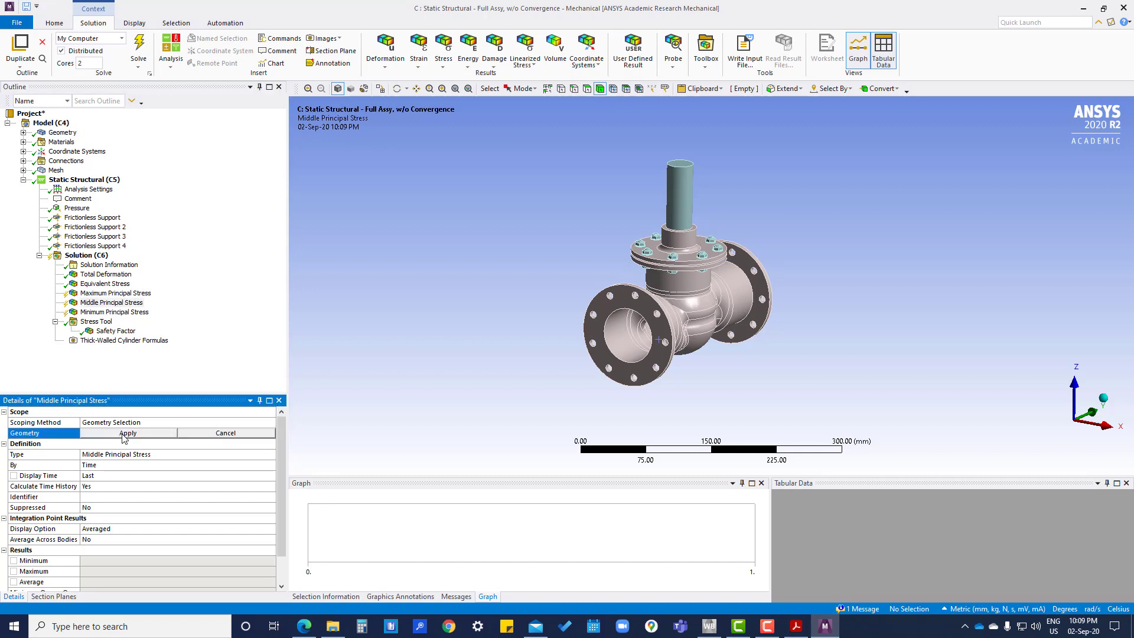
click(679, 313)
click(151, 432)
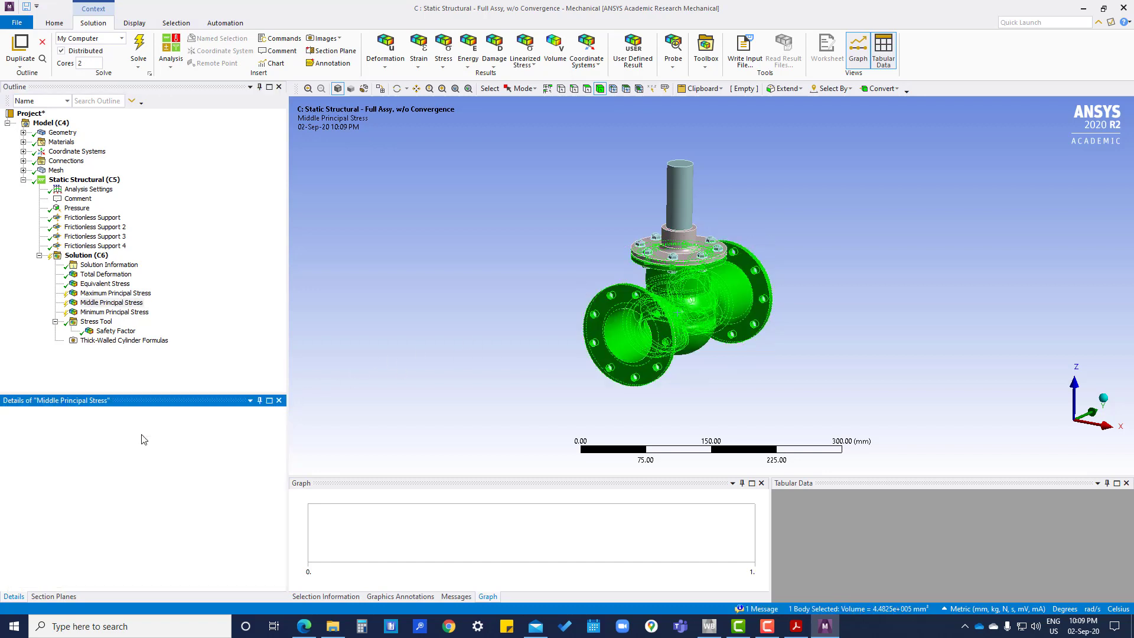
Scope the Minimum Principal Stress result to the valve body only
click(116, 312)
click(666, 329)
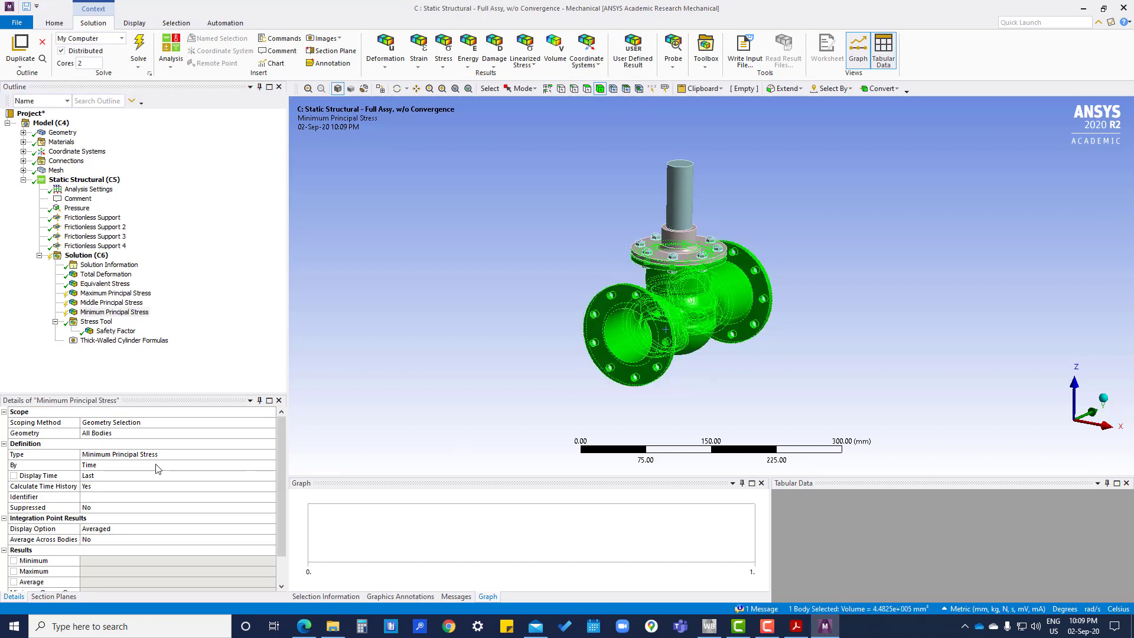
click(96, 434)
click(96, 435)
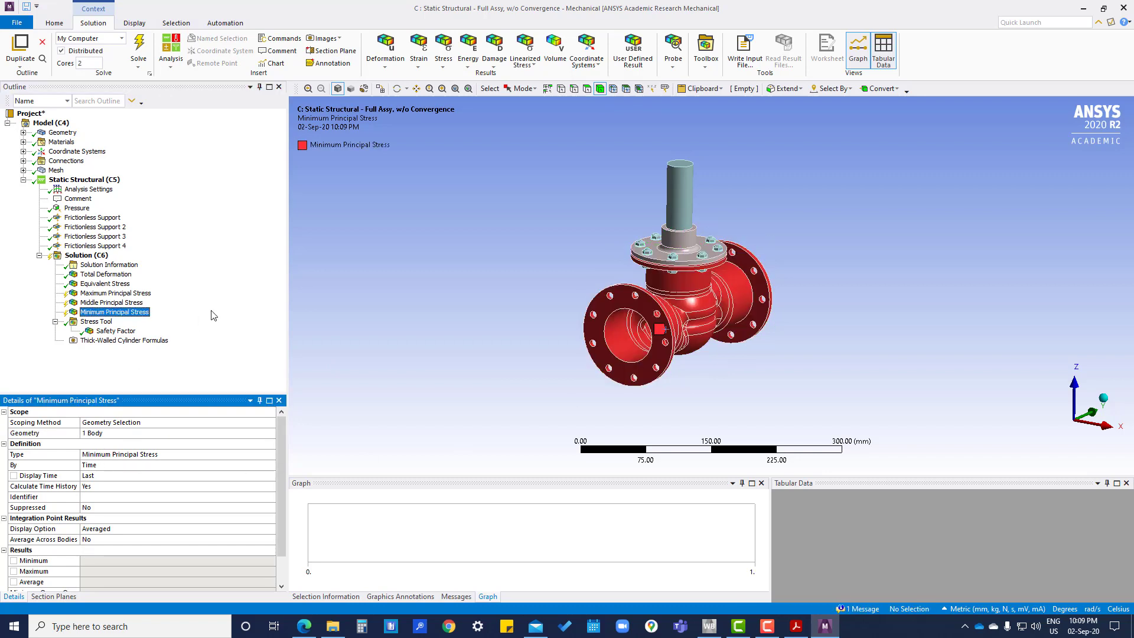
Evaluate all results of the solution to compute the three body-scoped principal stresses
click(116, 312)
click(90, 257)
right_click(90, 257)
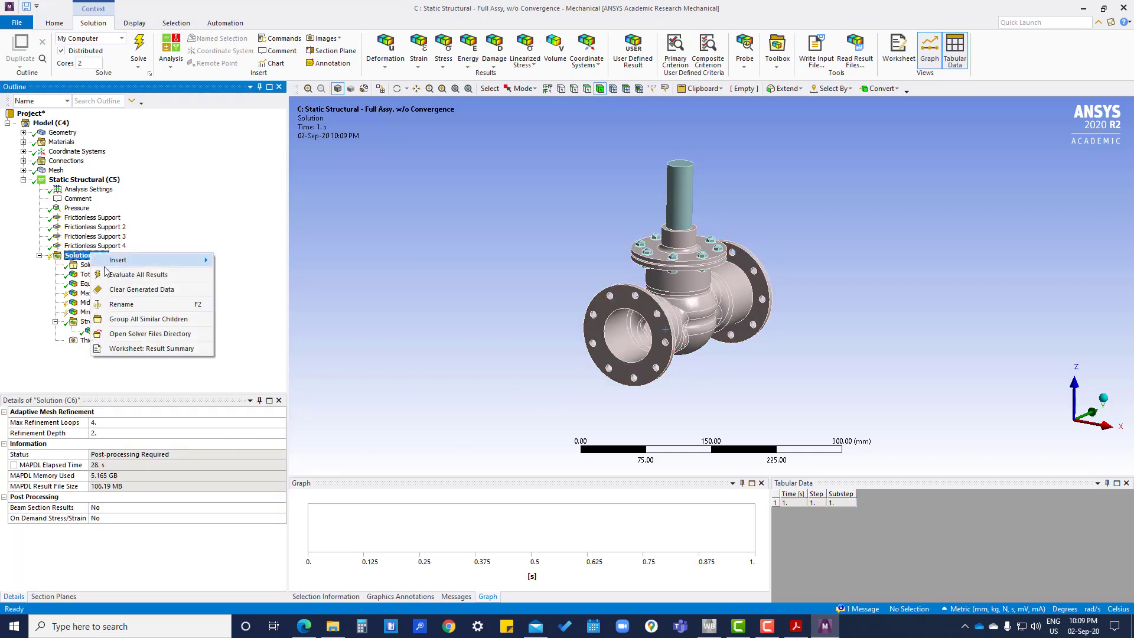
click(121, 272)
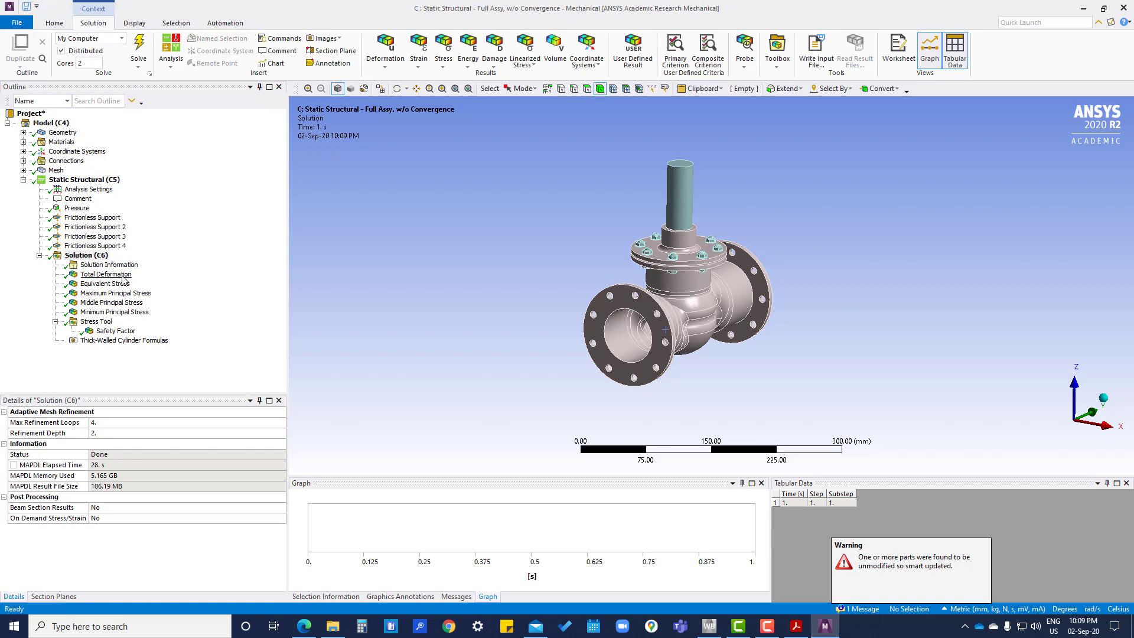
Review the Maximum, Middle and Minimum Principal Stress contours on the valve body
click(108, 294)
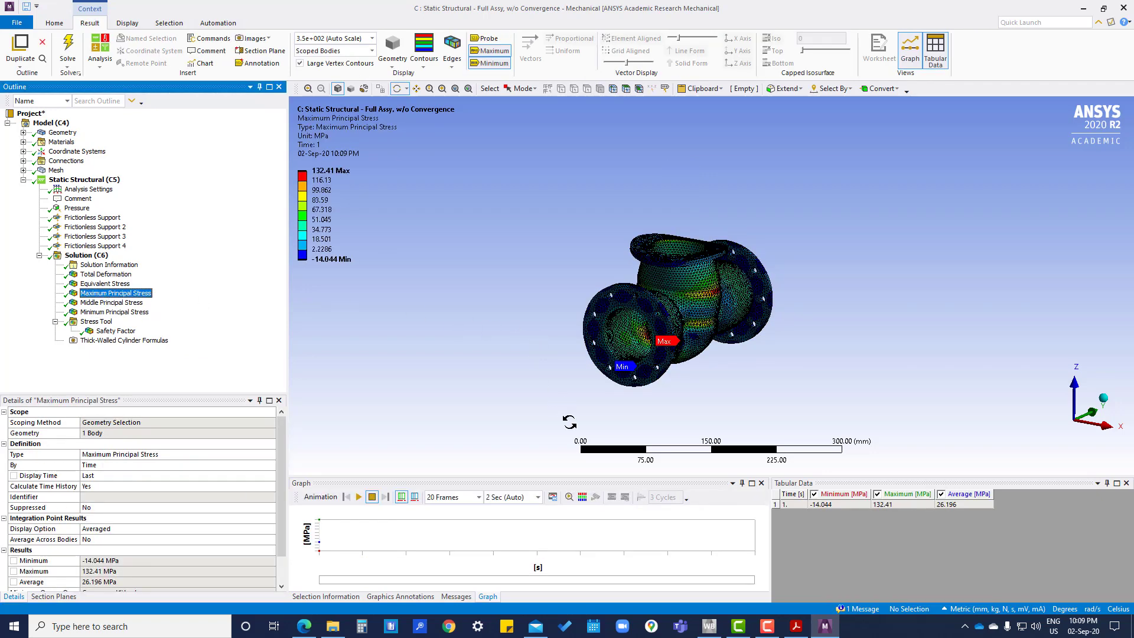
drag(604, 431, 528, 443)
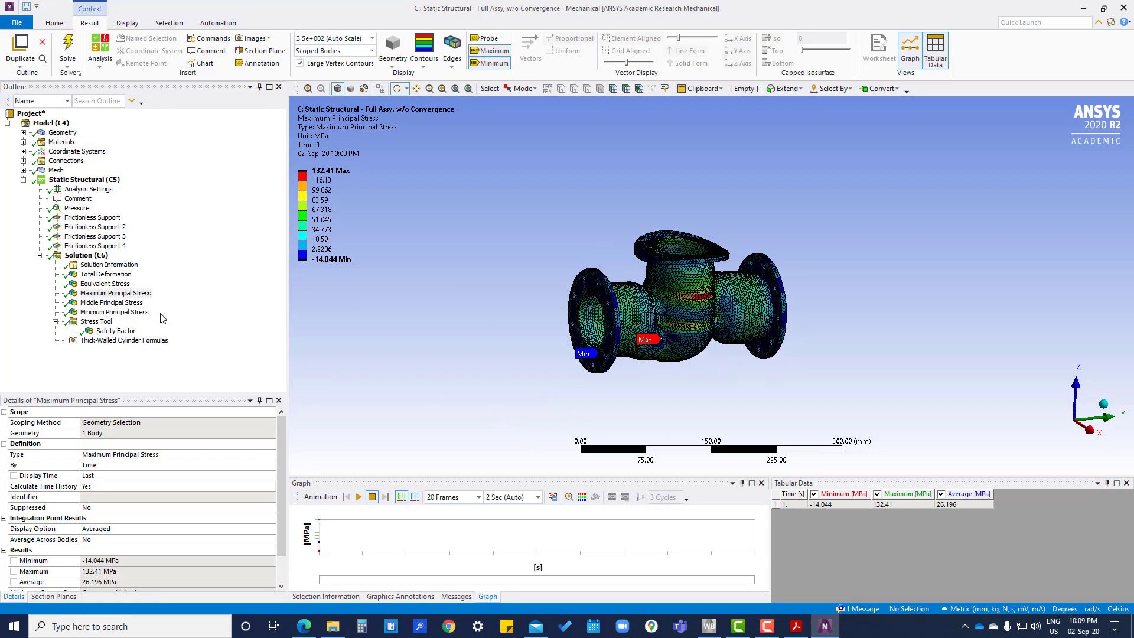
click(124, 304)
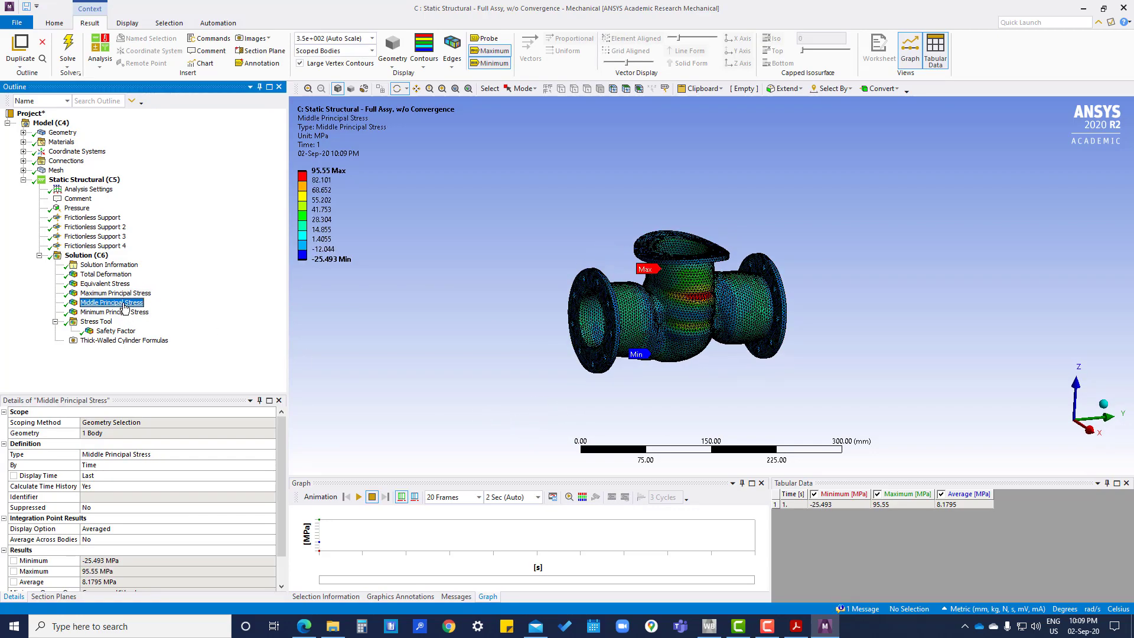
click(110, 313)
Insert an Equivalent (von-Mises) stress result scoped to the valve body faces between the flanges, extending the selection from the two cylindrical pipe faces
click(88, 255)
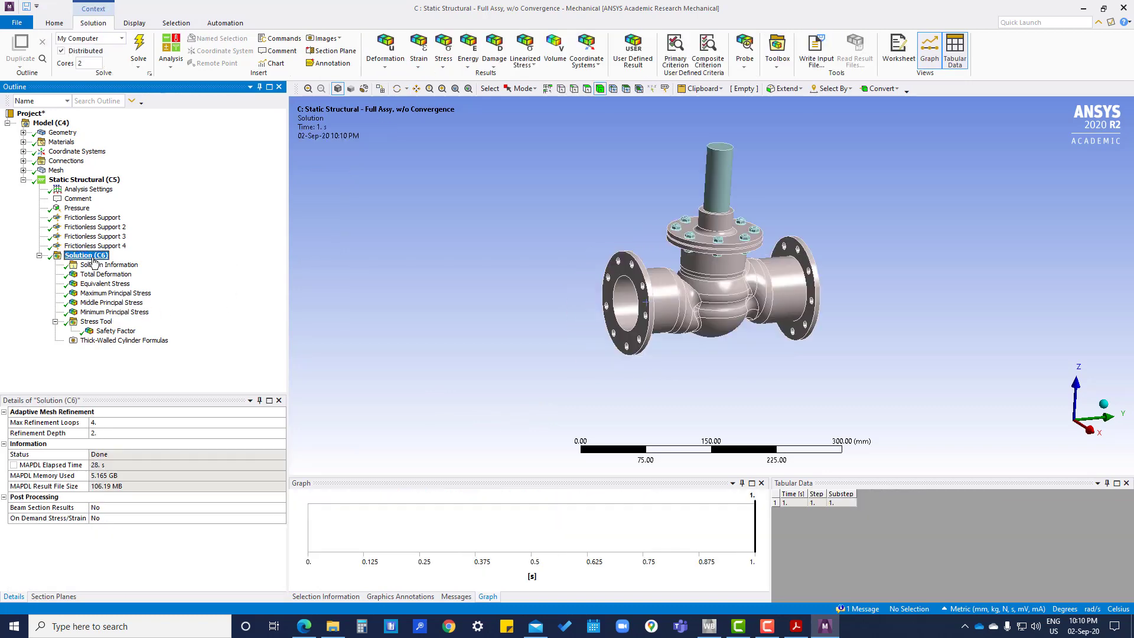
middle_drag(762, 321, 730, 313)
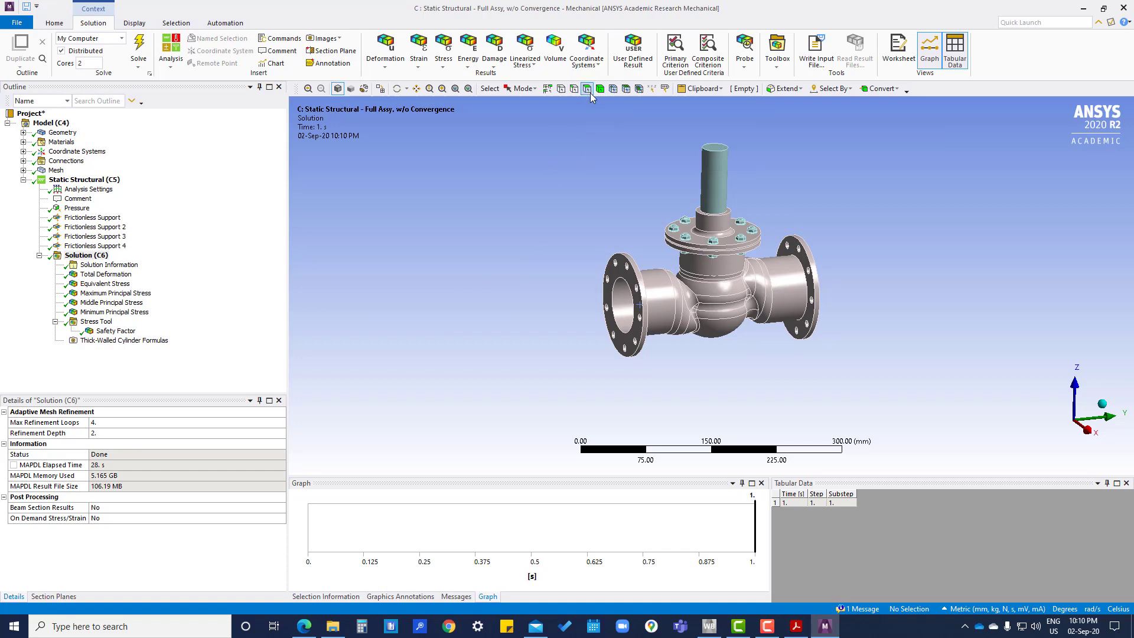
click(662, 313)
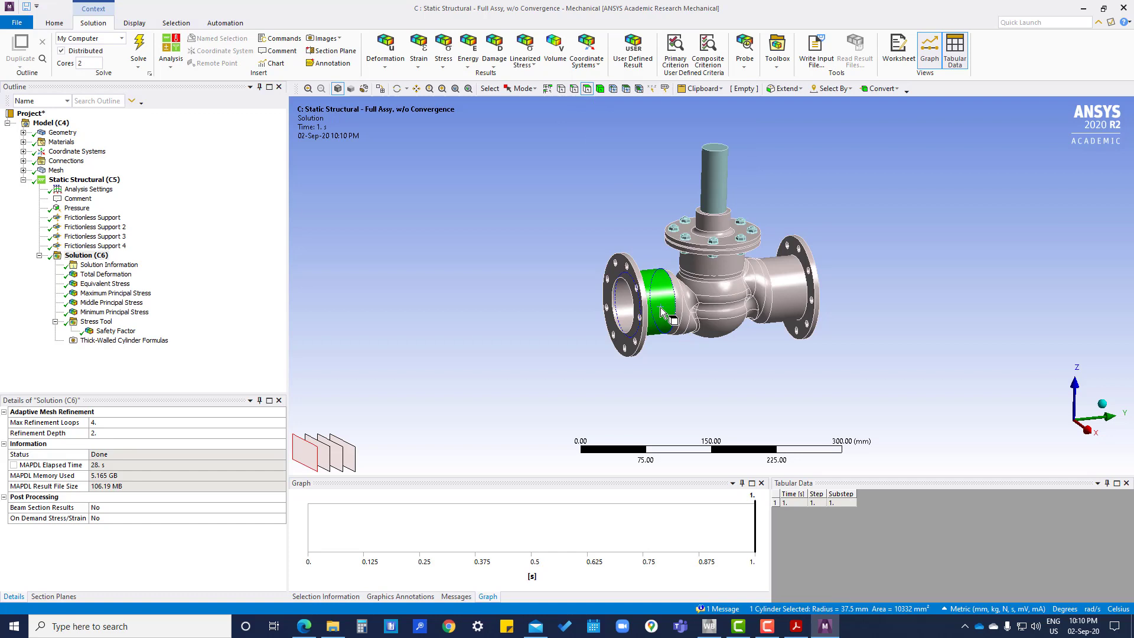
ctrl+click(789, 298)
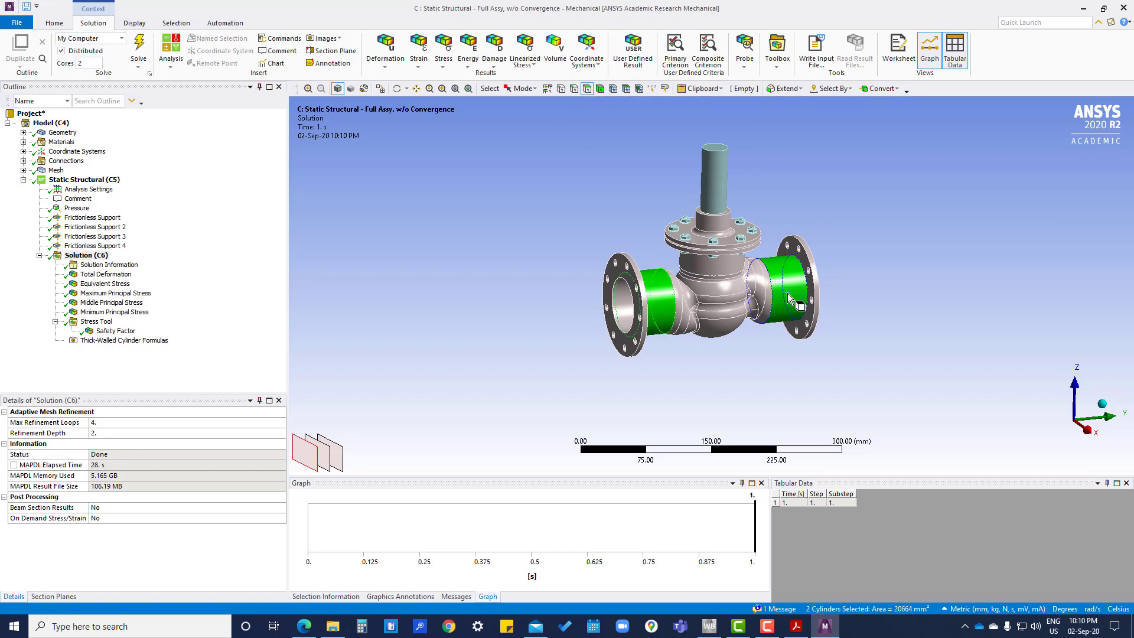
click(795, 90)
click(795, 116)
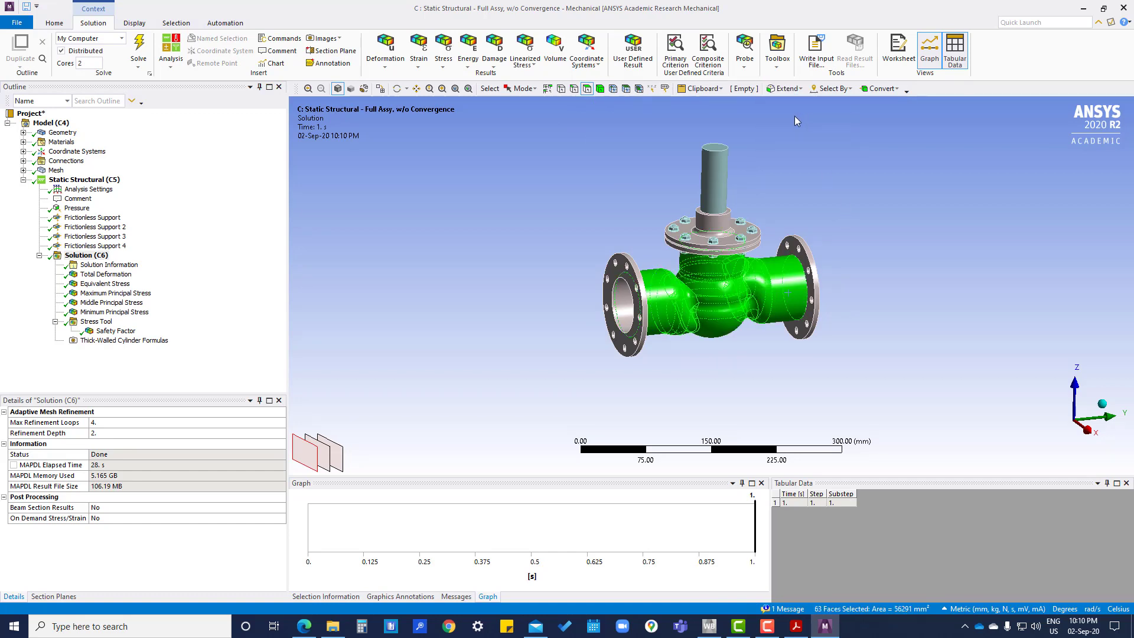
mouse_move(714, 345)
middle_down()
mouse_move(726, 350)
mouse_move(706, 349)
middle_up()
right_click(656, 279)
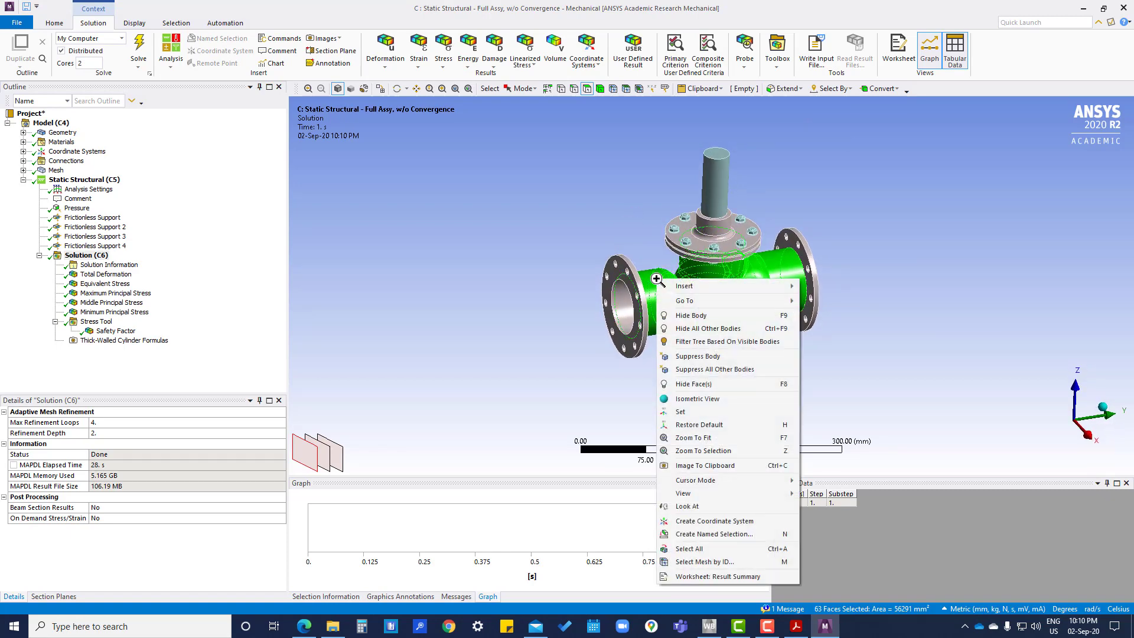
mouse_move(760, 287)
mouse_move(836, 313)
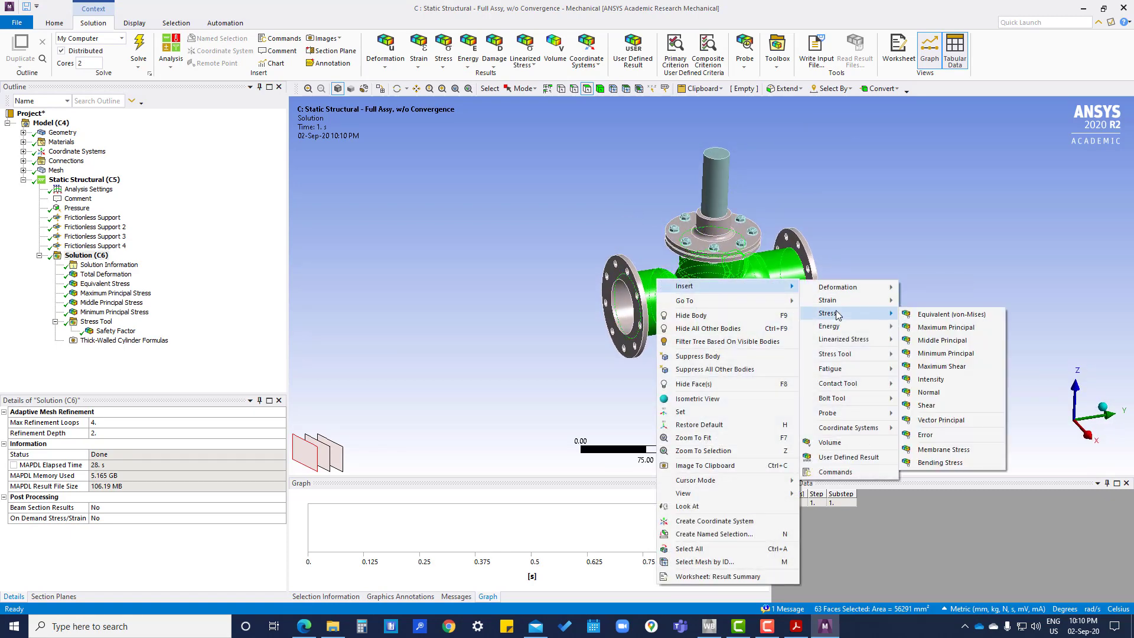
click(934, 317)
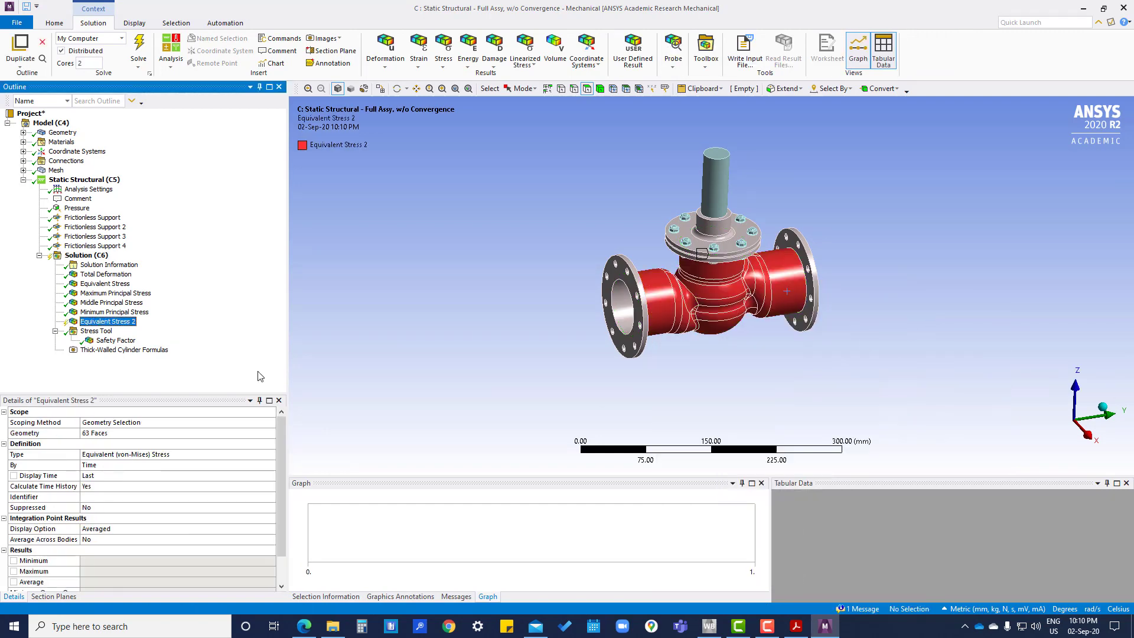
Evaluate all results and show the maximum and minimum markers on the Equivalent Stress 2 result
click(89, 257)
right_click(89, 256)
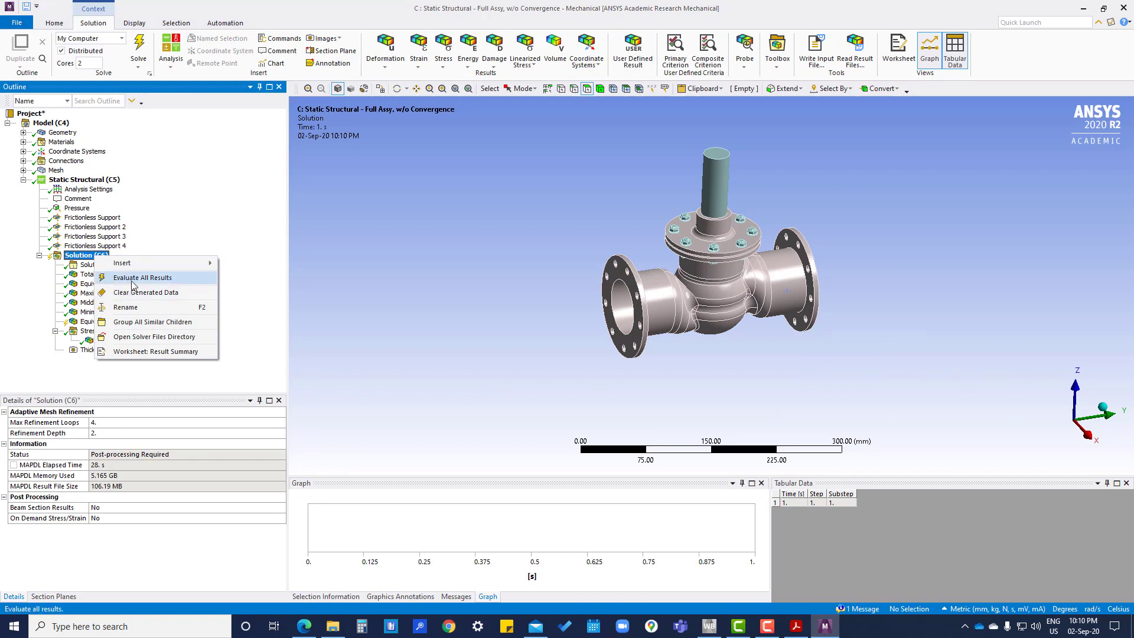
click(134, 283)
click(110, 322)
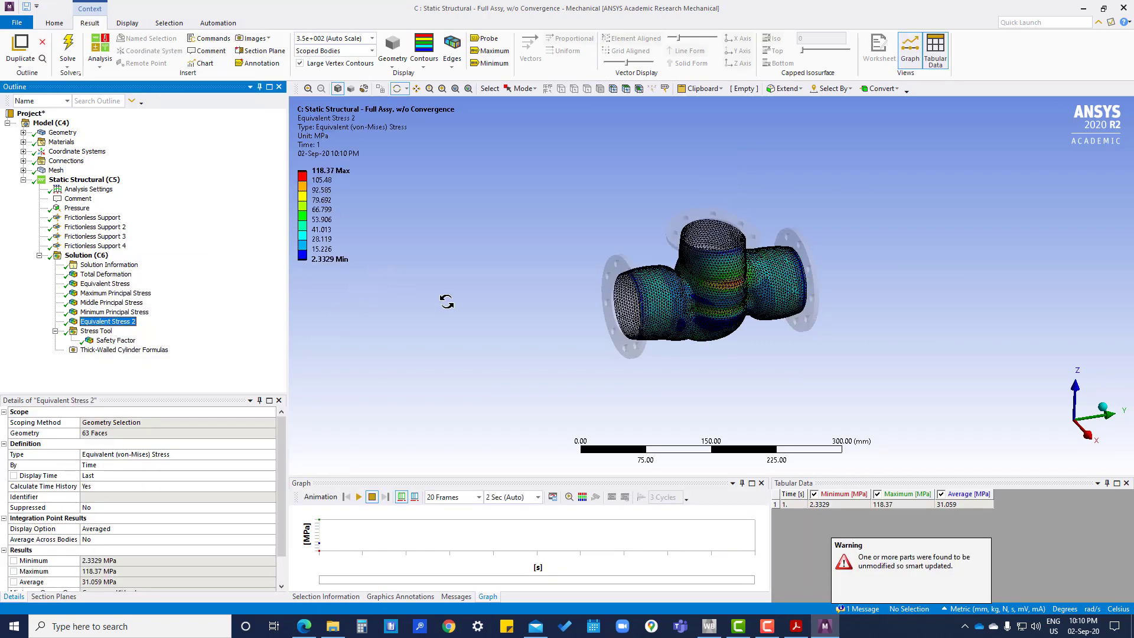
click(494, 51)
click(493, 63)
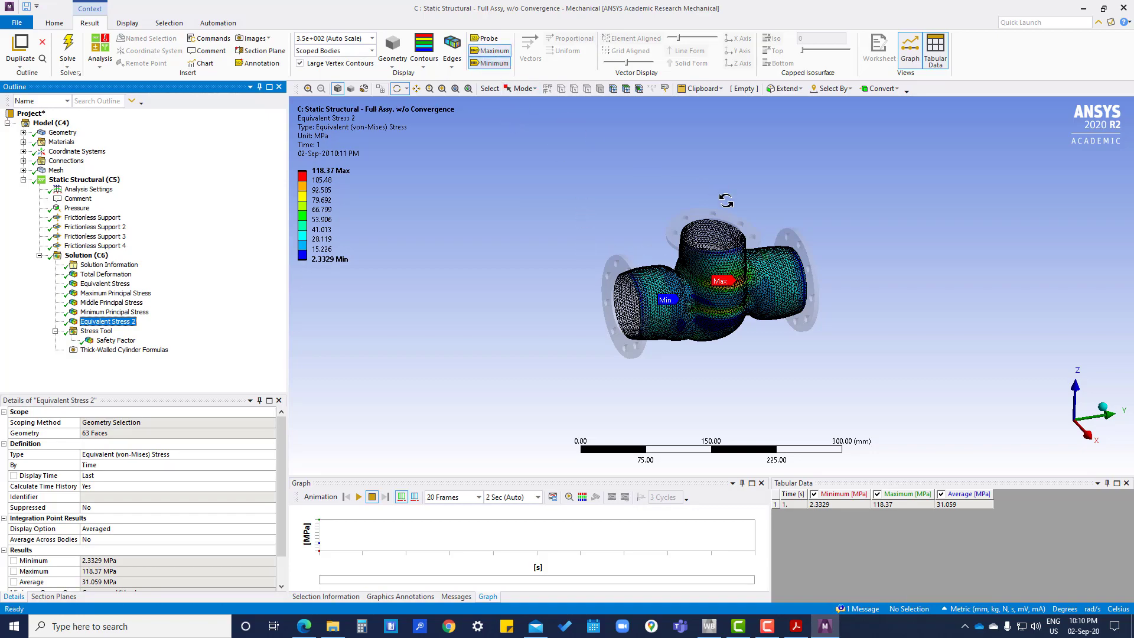
Examine the Equivalent Stress 2 distribution around the valve body, including the maximum and minimum stress locations
scroll(739, 282, down, 2)
scroll(740, 282, up, 5)
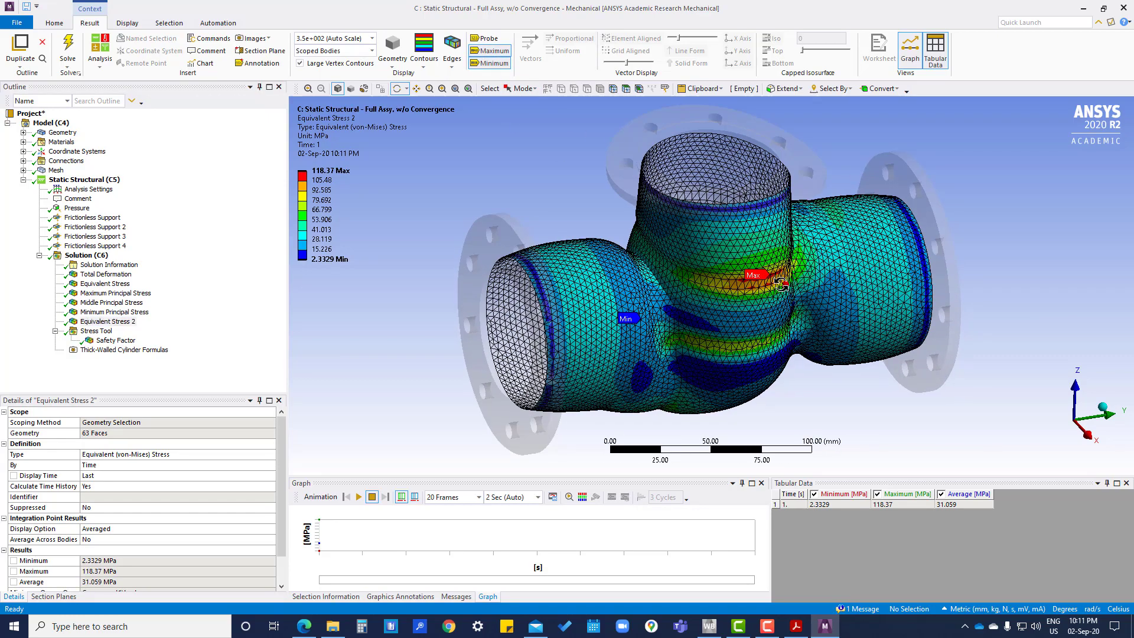
drag(748, 255, 770, 270)
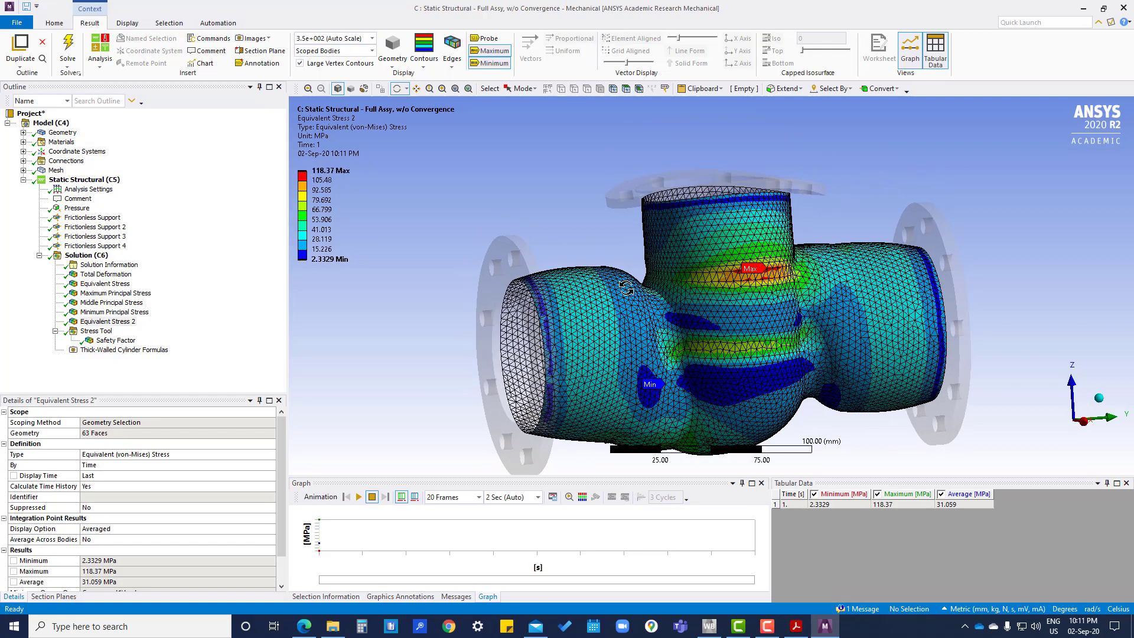
scroll(723, 356, up, 3)
scroll(723, 356, down, 4)
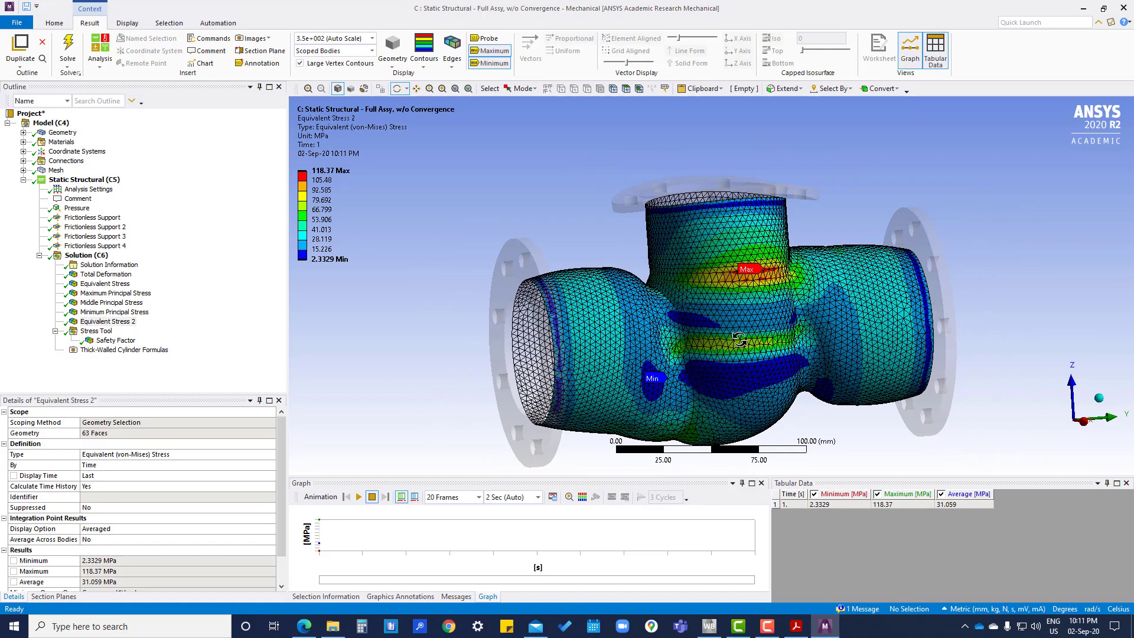
drag(739, 340, 691, 302)
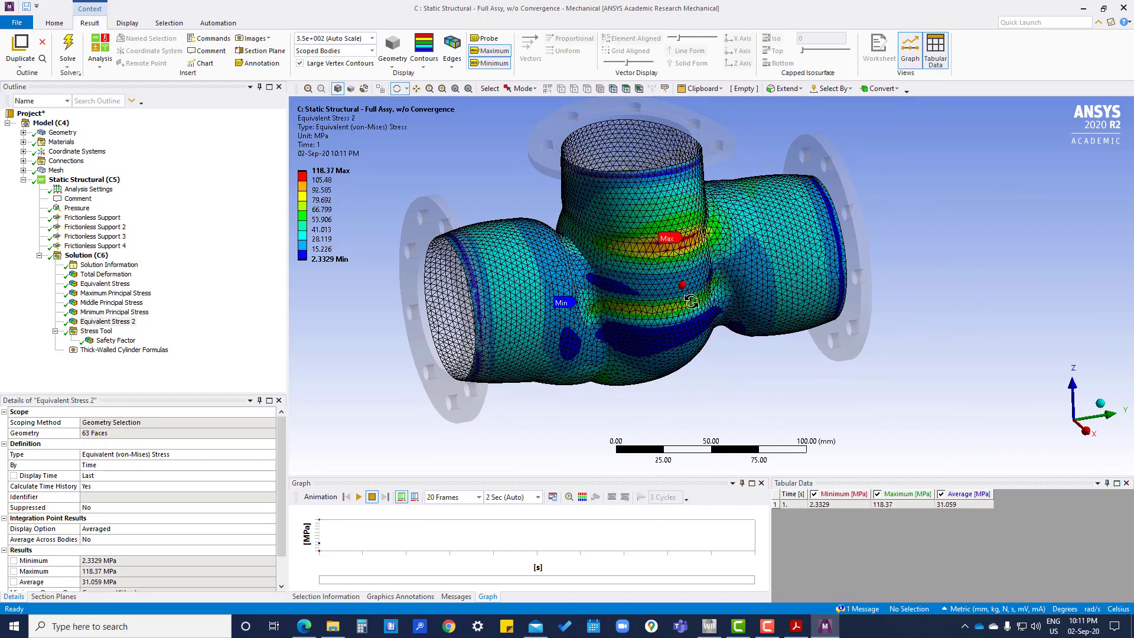
ctrl+middle_drag(699, 301, 710, 320)
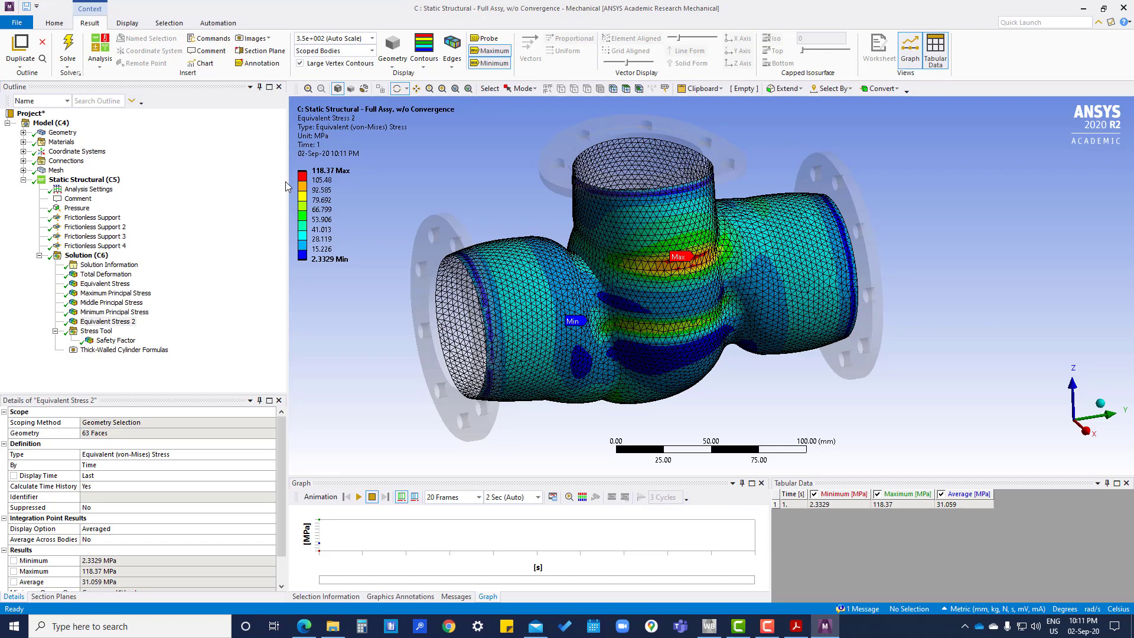
click(336, 322)
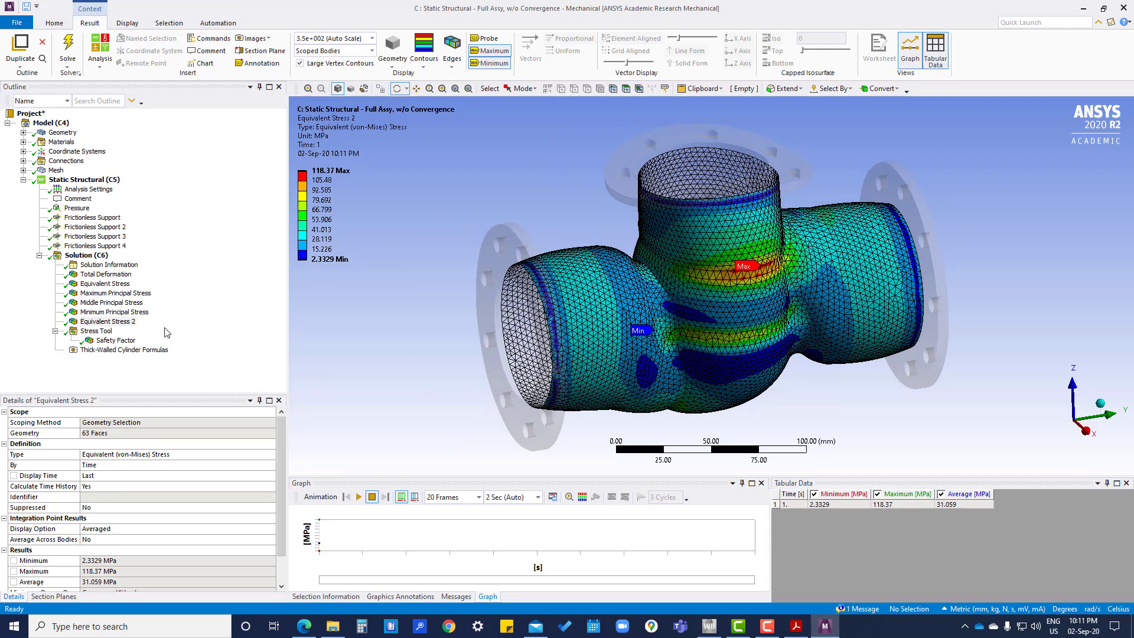
Add a Convergence object to Equivalent Stress 2 with an allowable change of 5%, and open the solution's adaptive mesh refinement settings
right_click(130, 324)
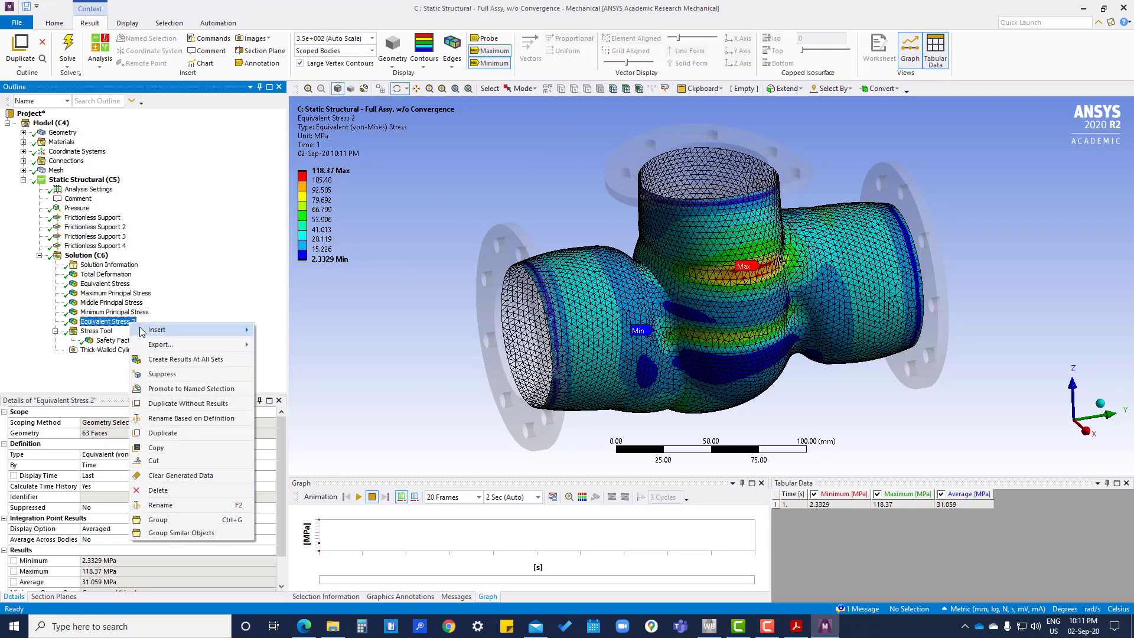
mouse_move(145, 334)
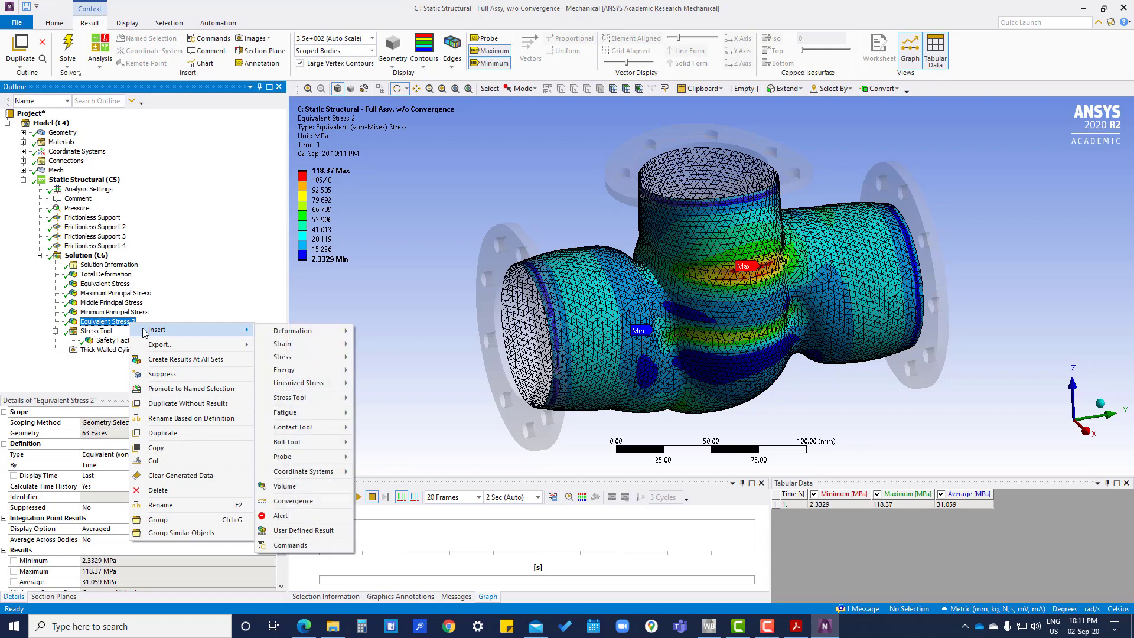
click(295, 501)
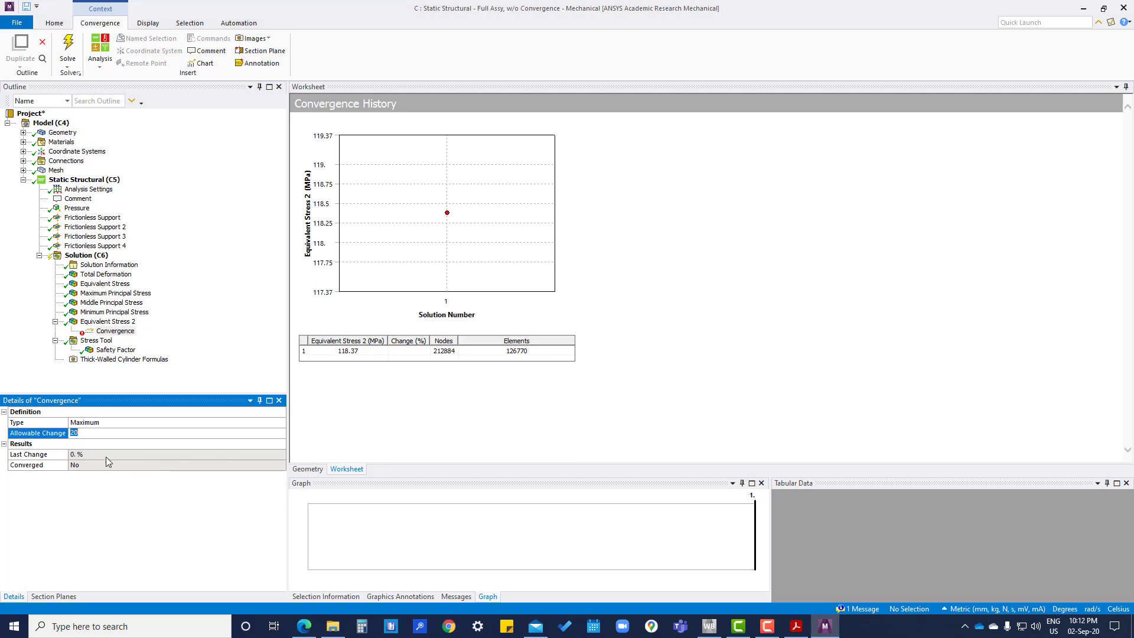
text(5)
key(Return)
click(89, 256)
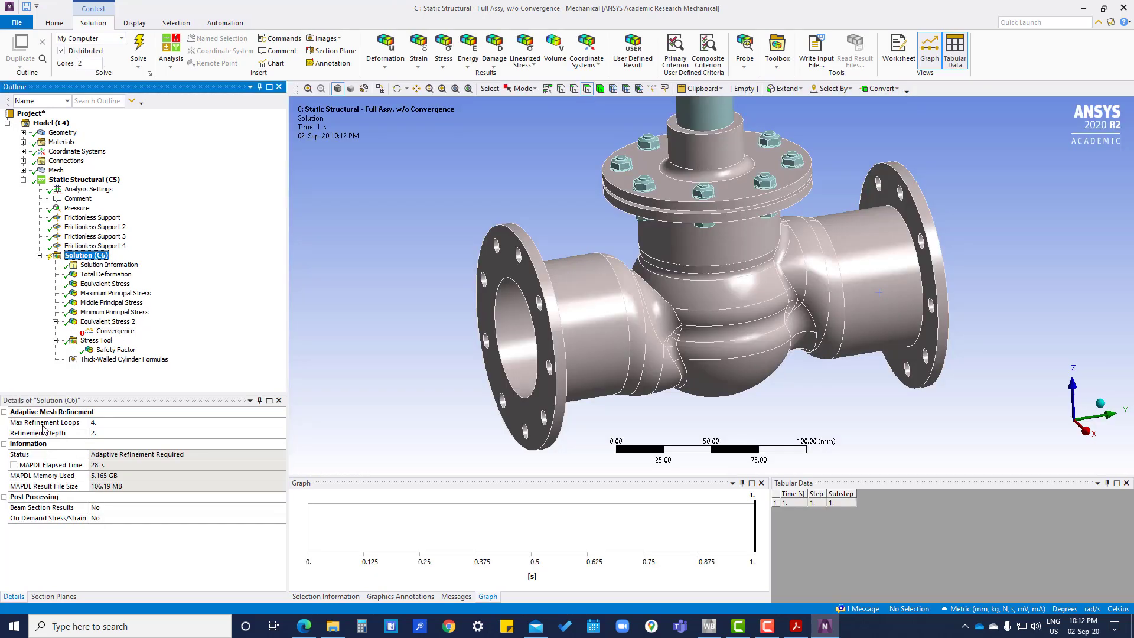
Set the solution's adaptive mesh refinement to 6 maximum refinement loops and a refinement depth of 3
click(100, 424)
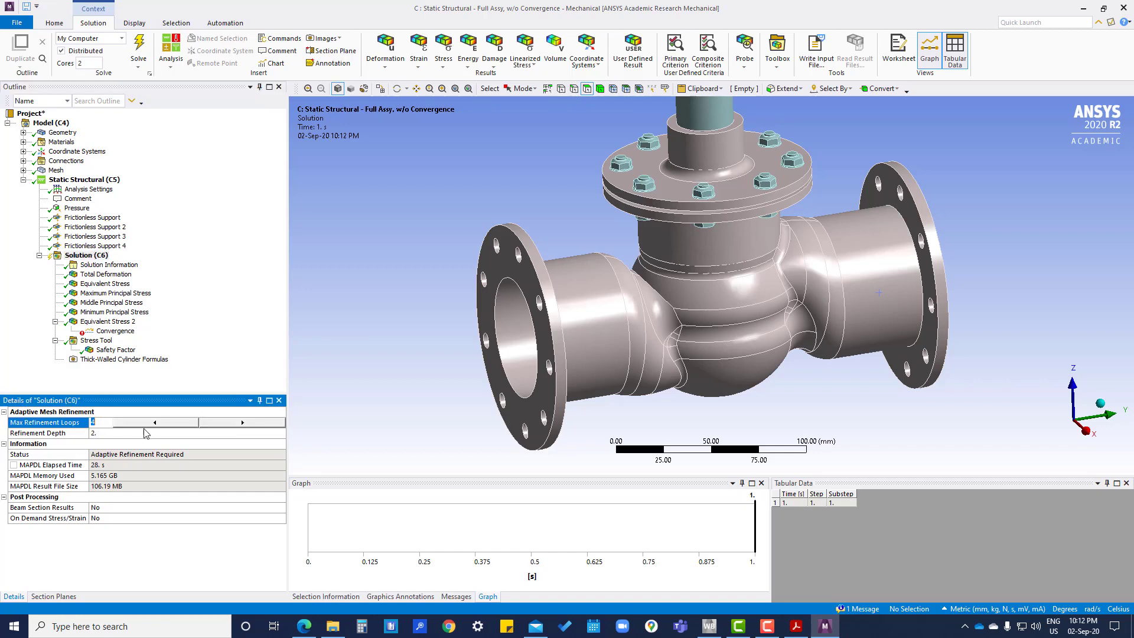
click(156, 424)
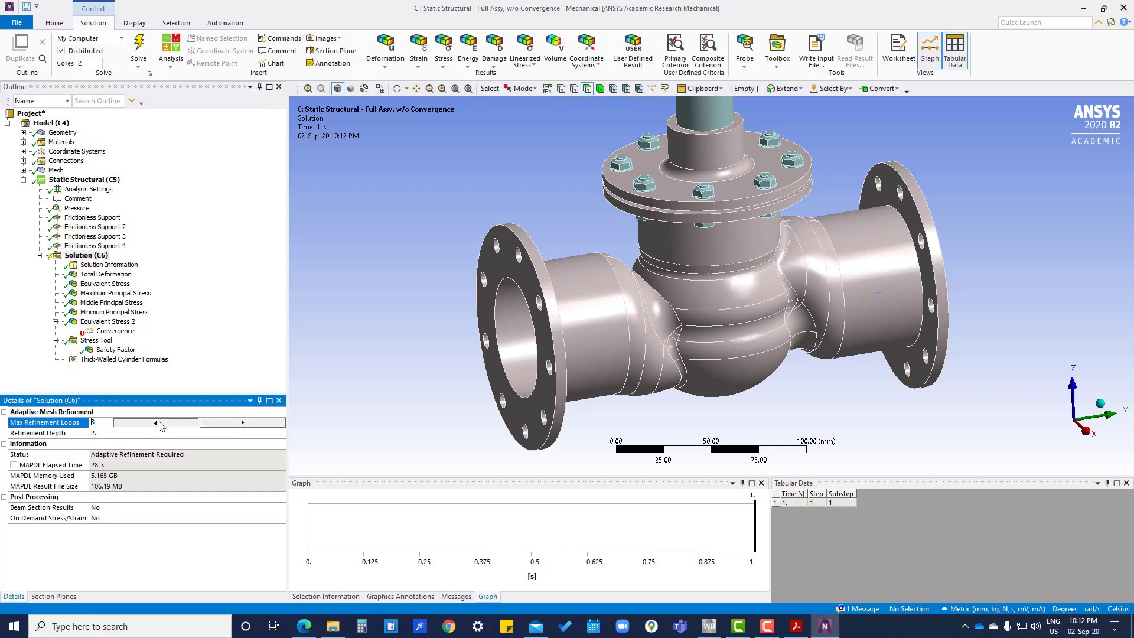
click(248, 427)
click(249, 426)
click(107, 435)
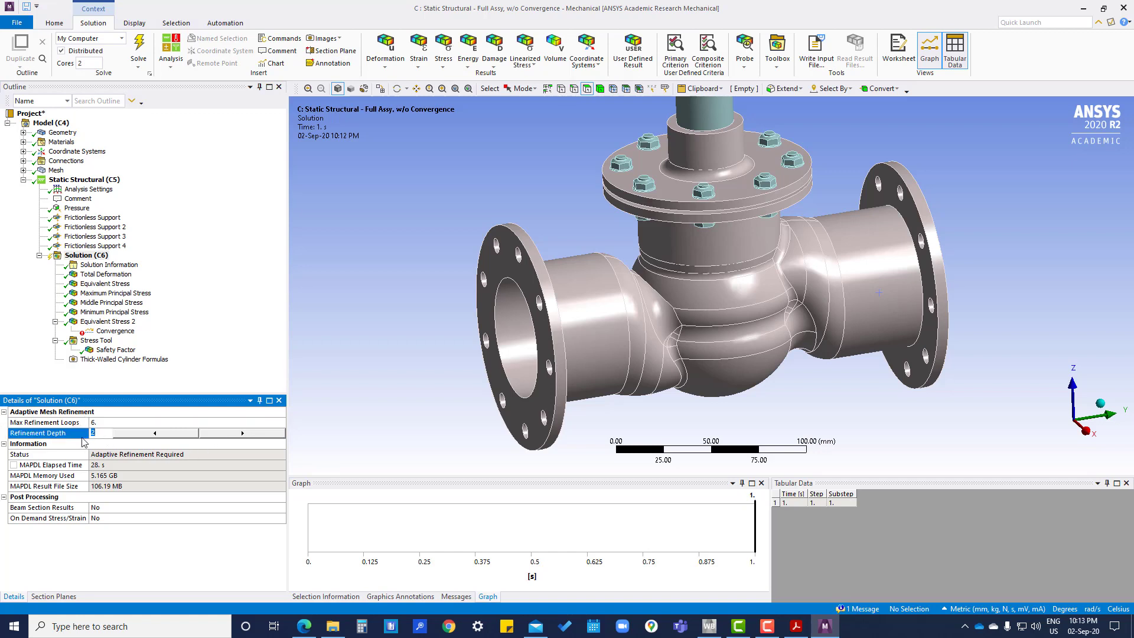
click(241, 434)
click(224, 341)
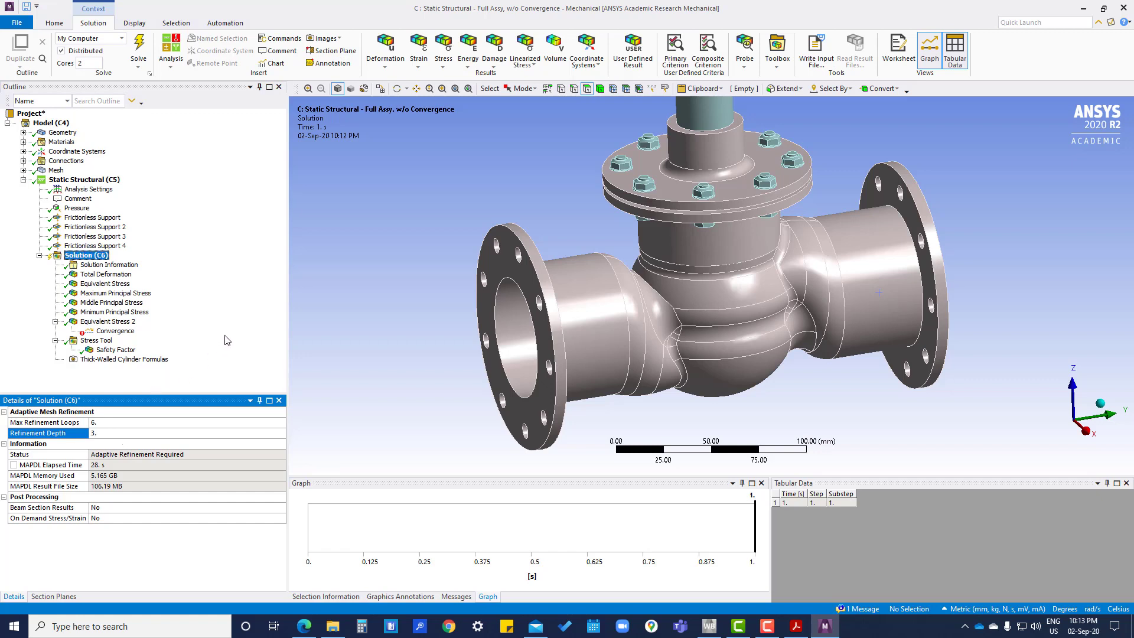
click(149, 434)
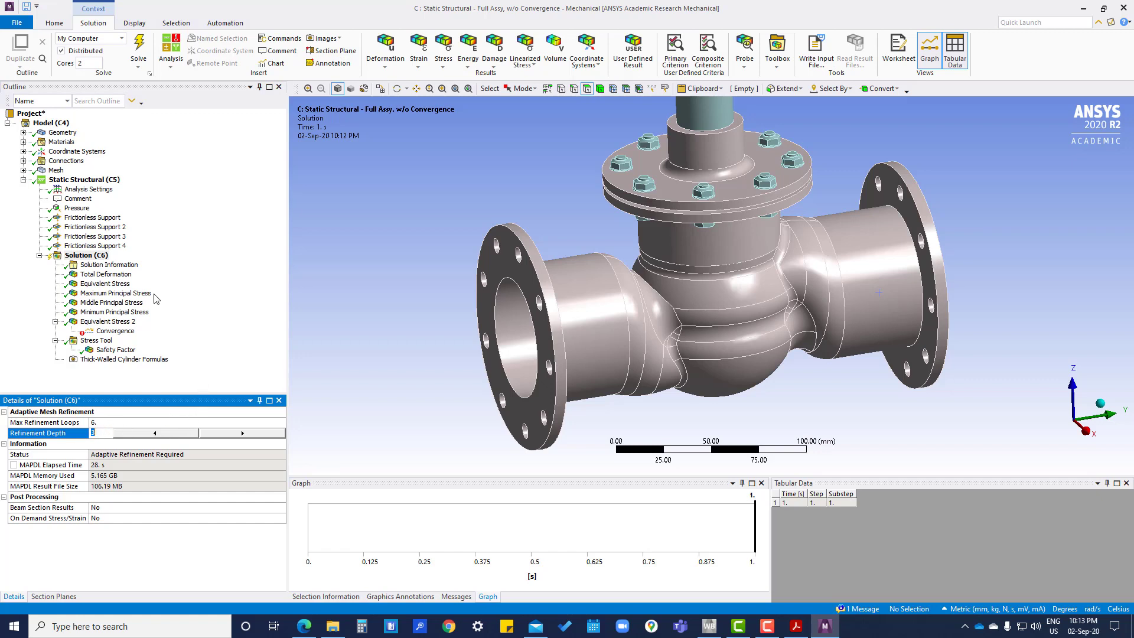
Change the solver type in the static structural analysis settings to Iterative
click(89, 189)
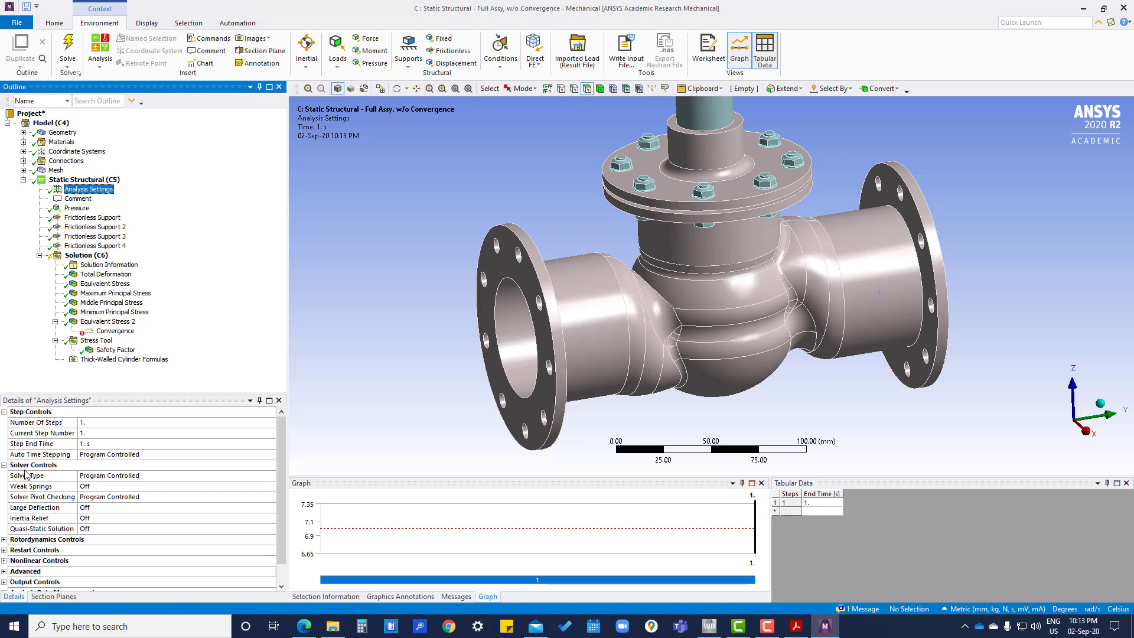
click(140, 477)
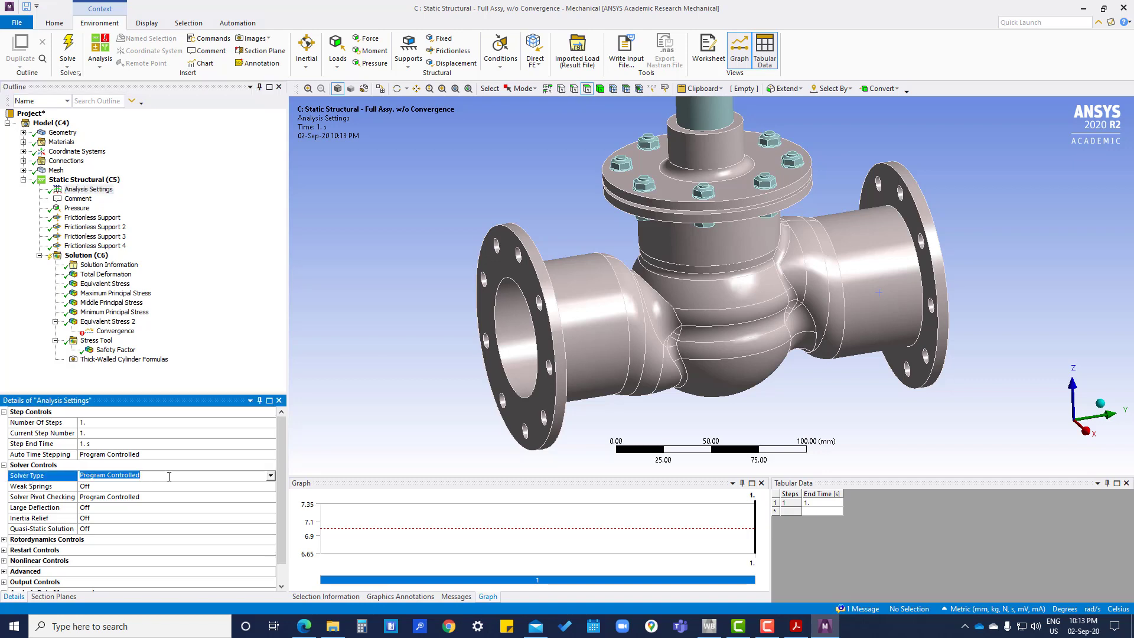
click(271, 476)
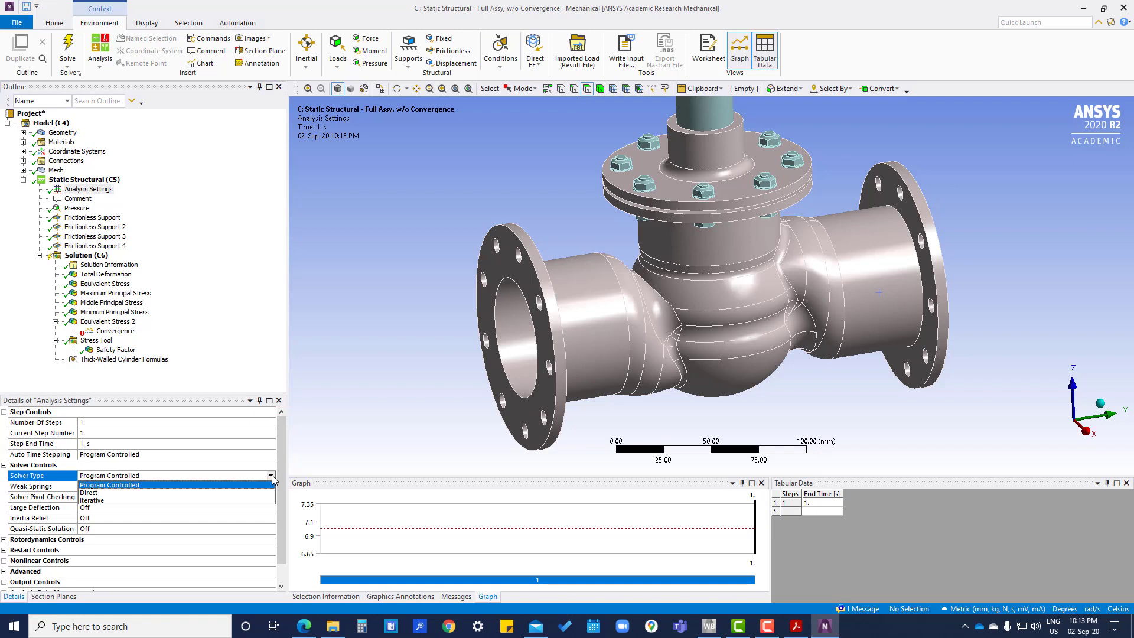
click(103, 501)
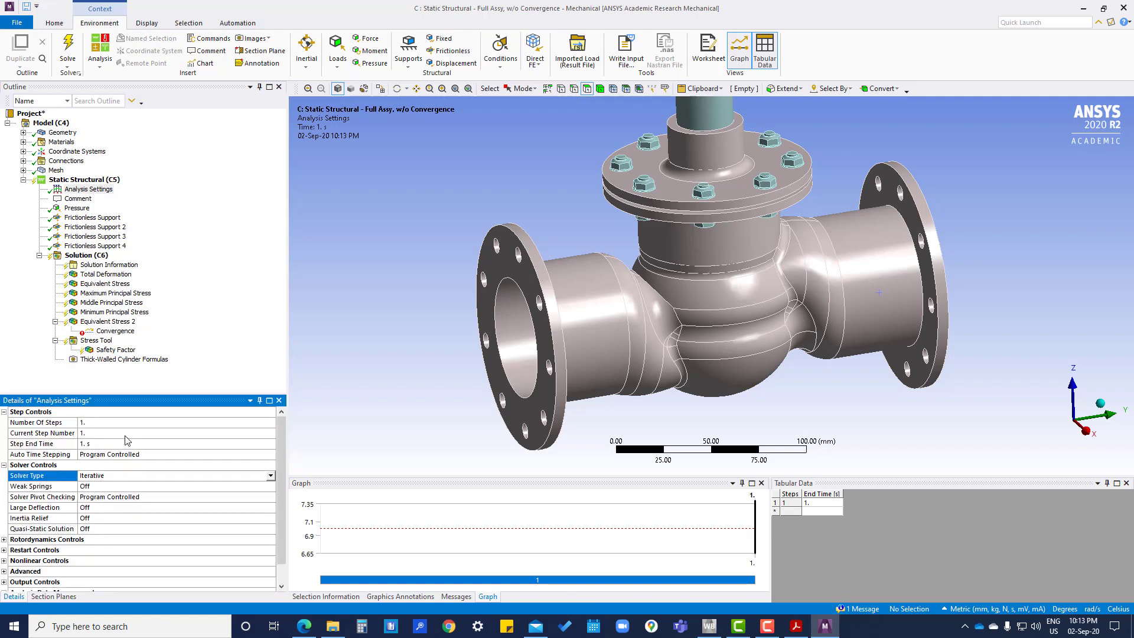
Solve the static structural analysis and display the convergence history of Equivalent Stress 2
right_click(86, 256)
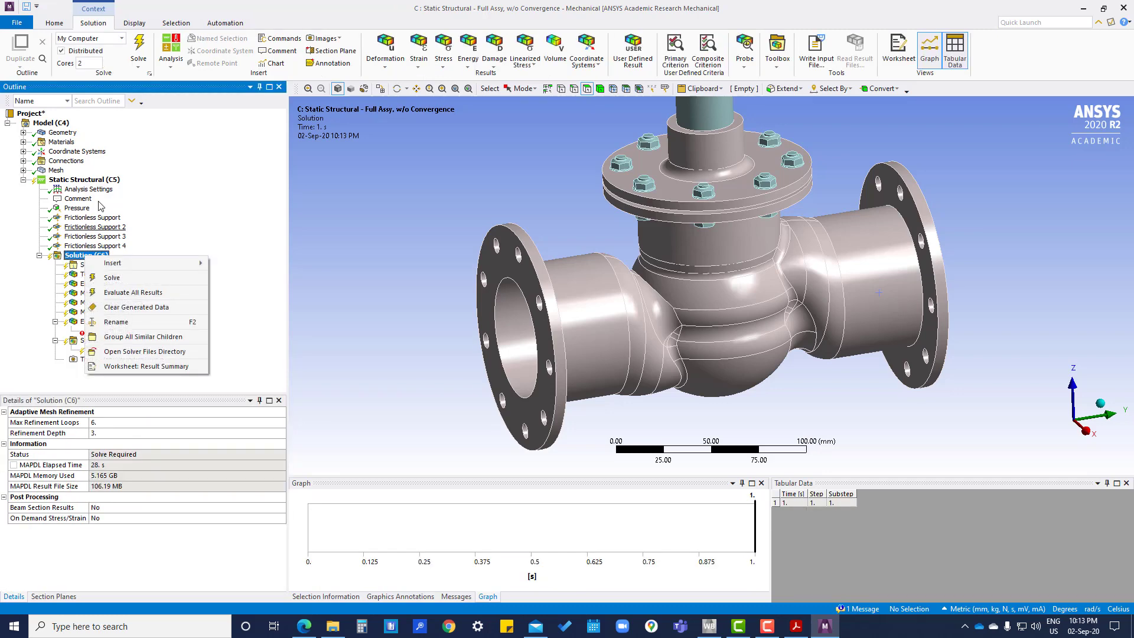
click(95, 181)
right_click(95, 180)
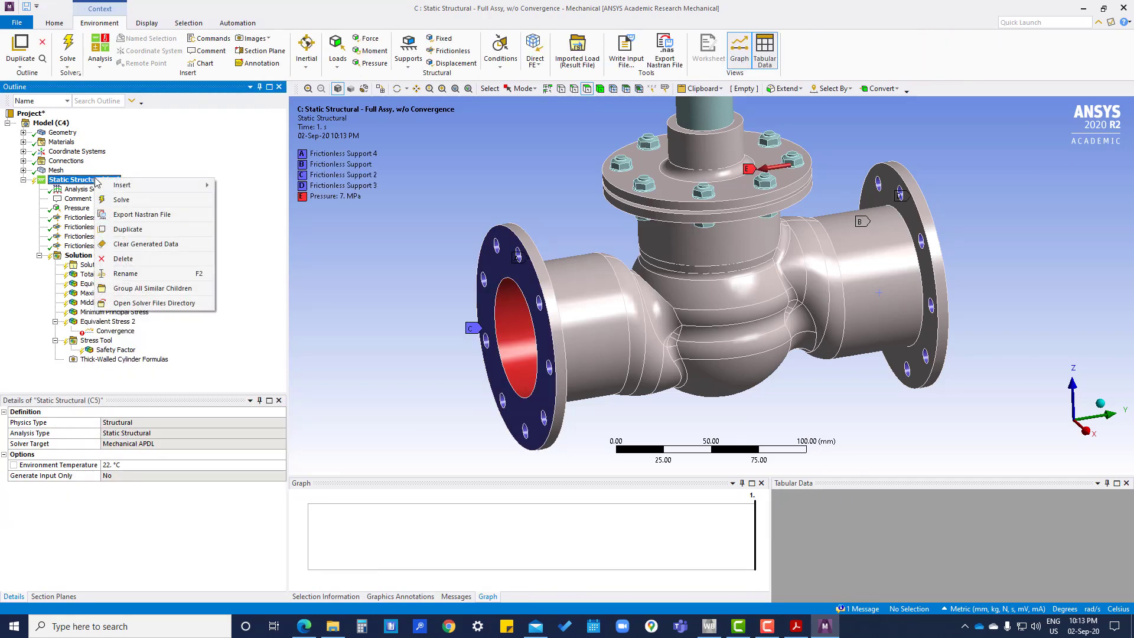
click(121, 205)
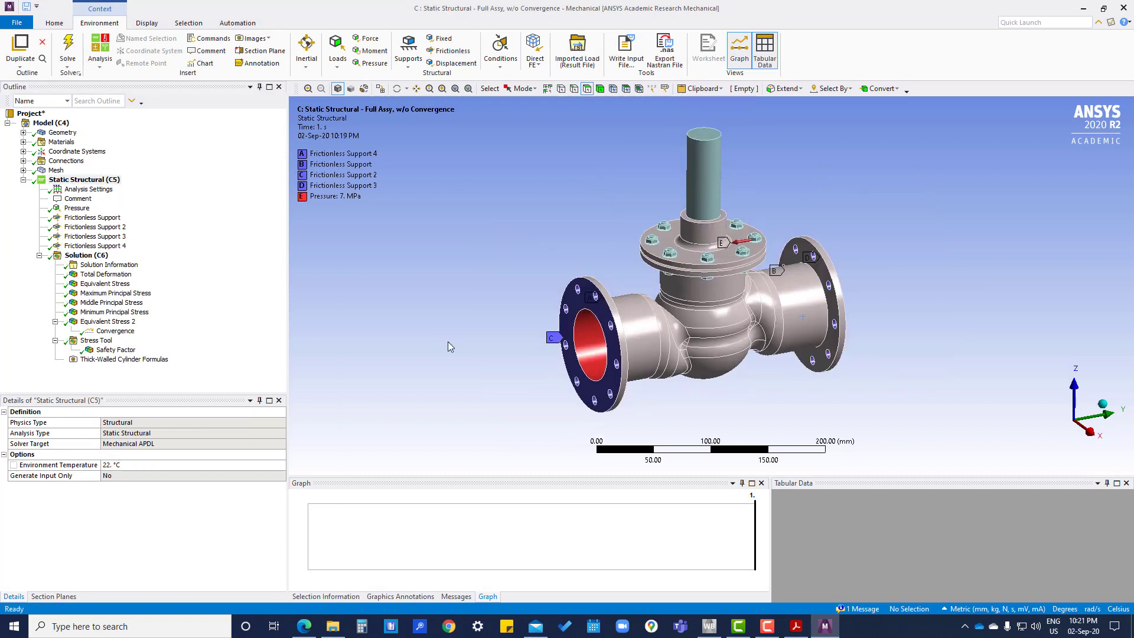
click(121, 333)
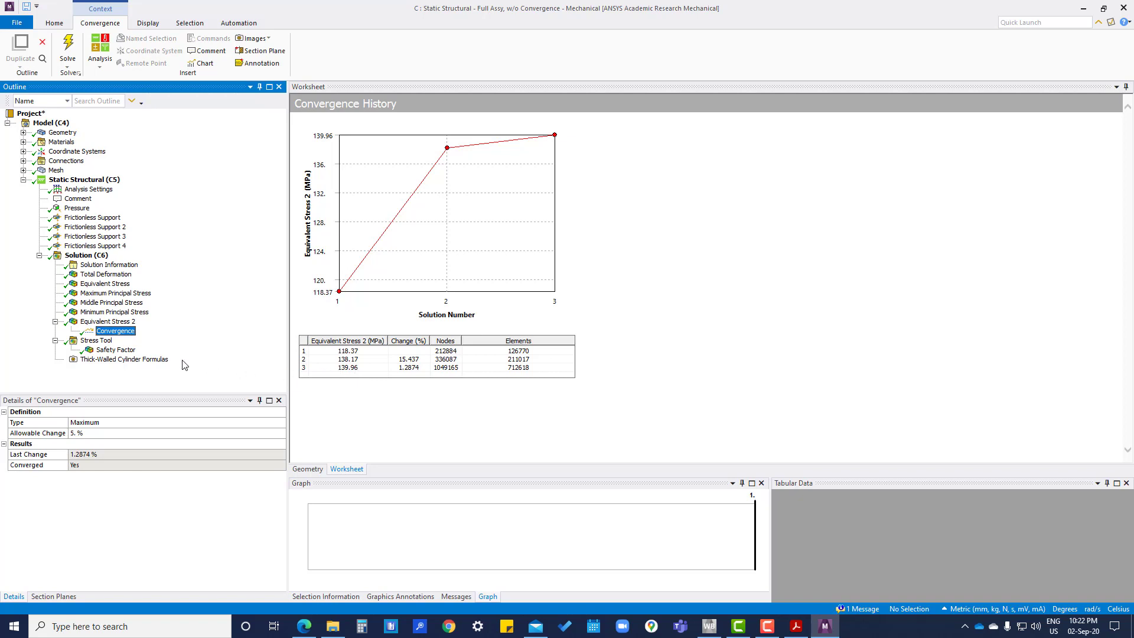
Examine the Safety Factor result on the refined valve body mesh, focusing on the area around the minimum marker
click(116, 351)
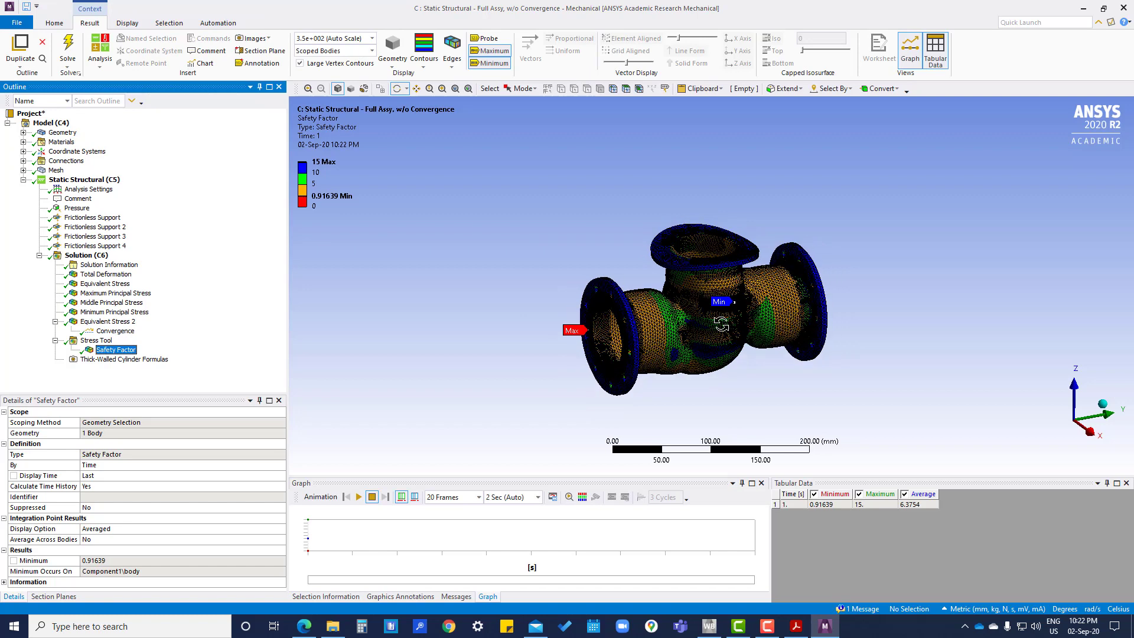
scroll(721, 323, up, 4)
ctrl+middle_drag(718, 352, 662, 305)
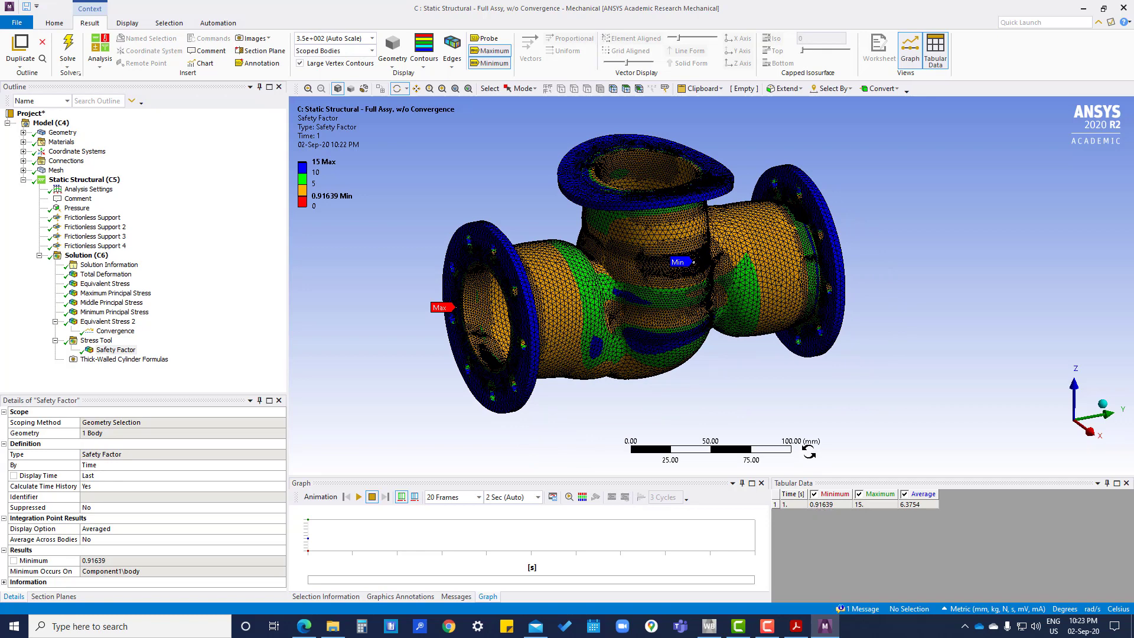
middle_drag(641, 224, 765, 378)
scroll(707, 258, up, 4)
middle_drag(697, 368, 692, 333)
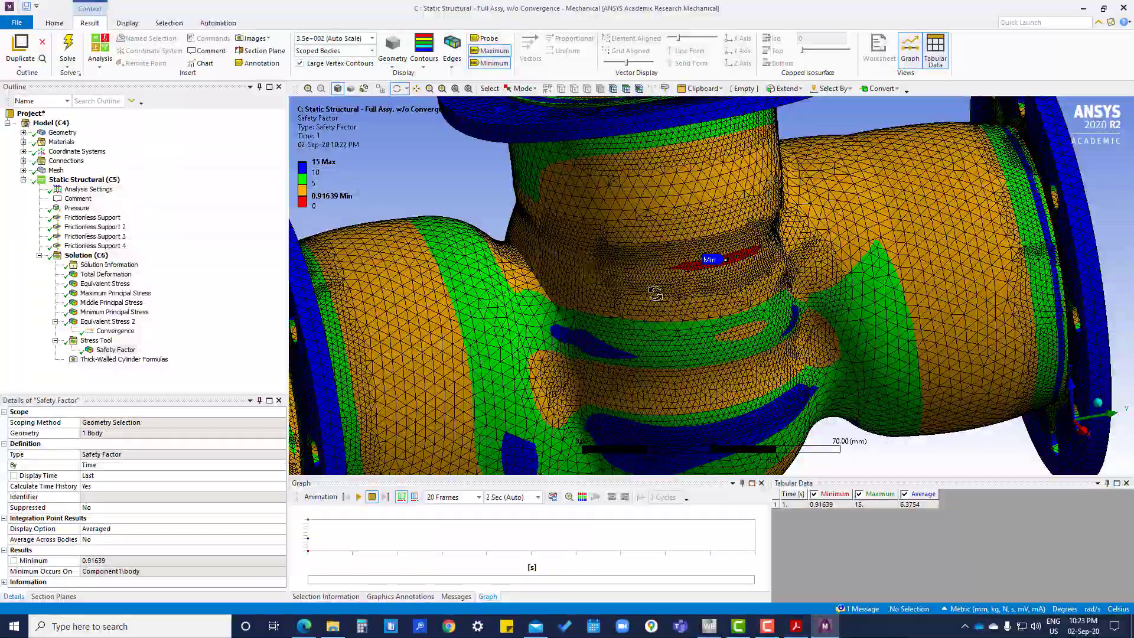
middle_drag(590, 263, 679, 319)
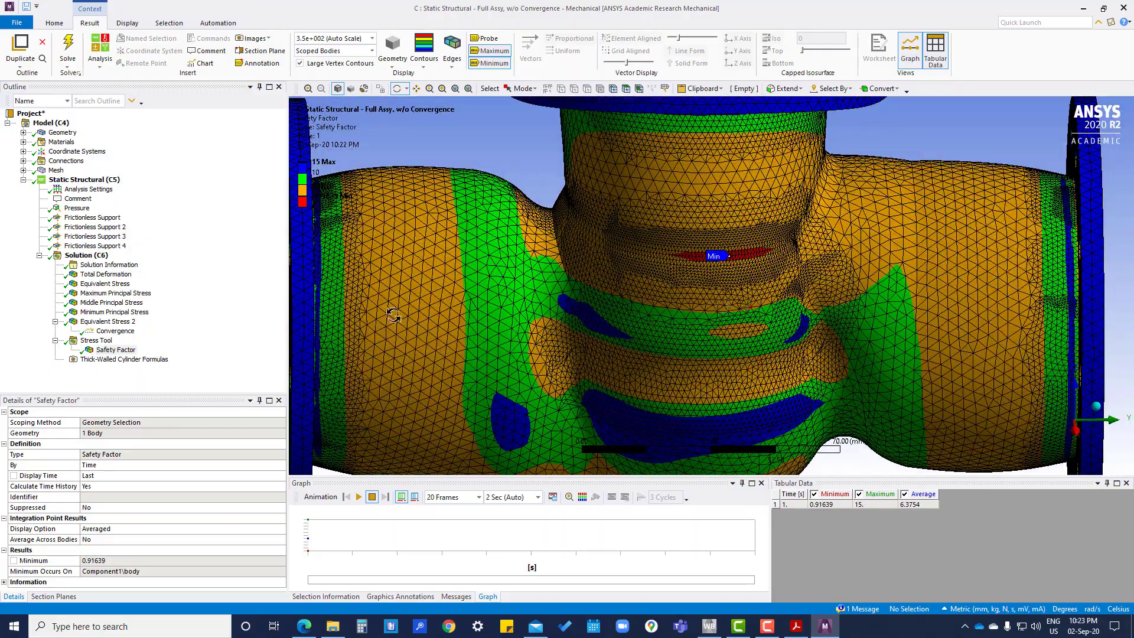
Examine the Equivalent Stress 2 distribution on the refined mesh, up close around the maximum stress marker and across the whole valve body
click(129, 324)
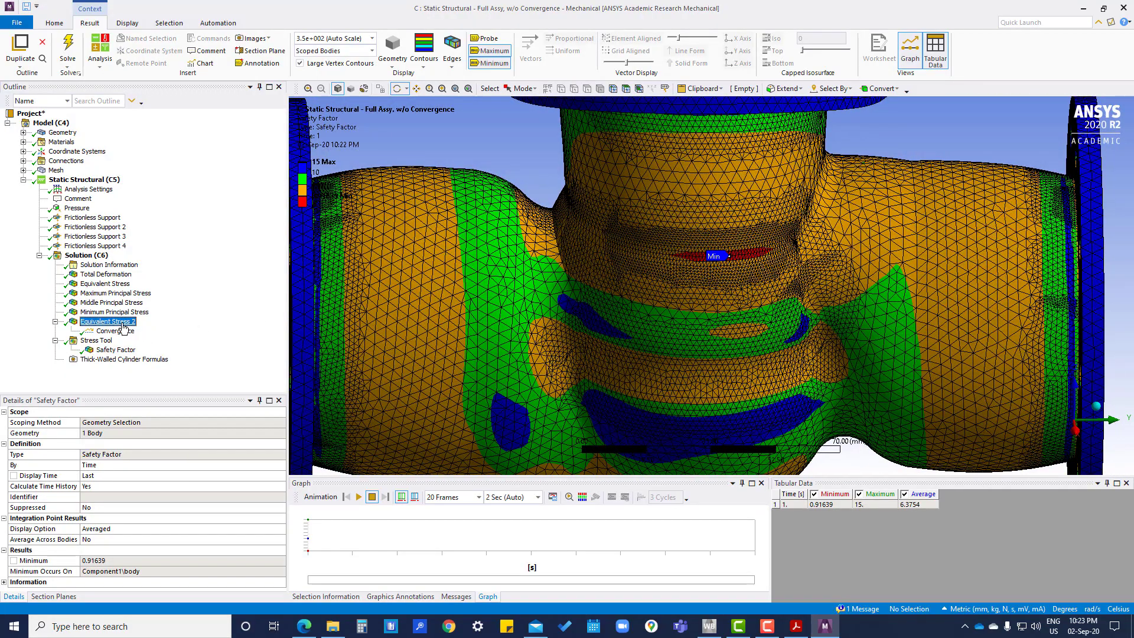
scroll(704, 337, down, 5)
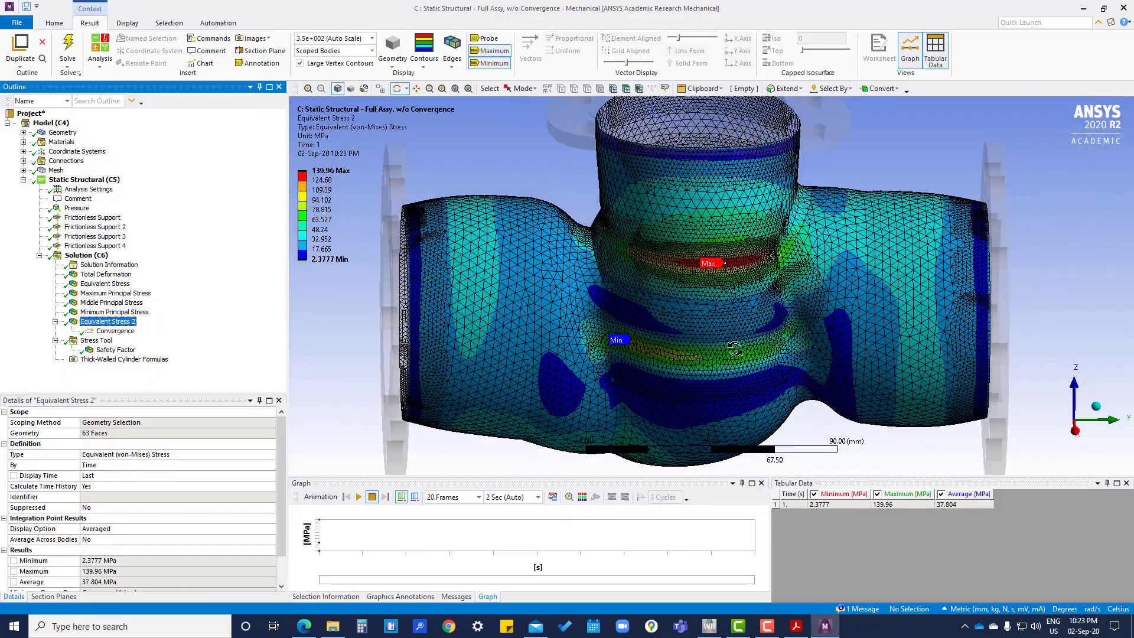
scroll(821, 364, down, 3)
middle_drag(740, 385, 775, 410)
scroll(654, 247, up, 10)
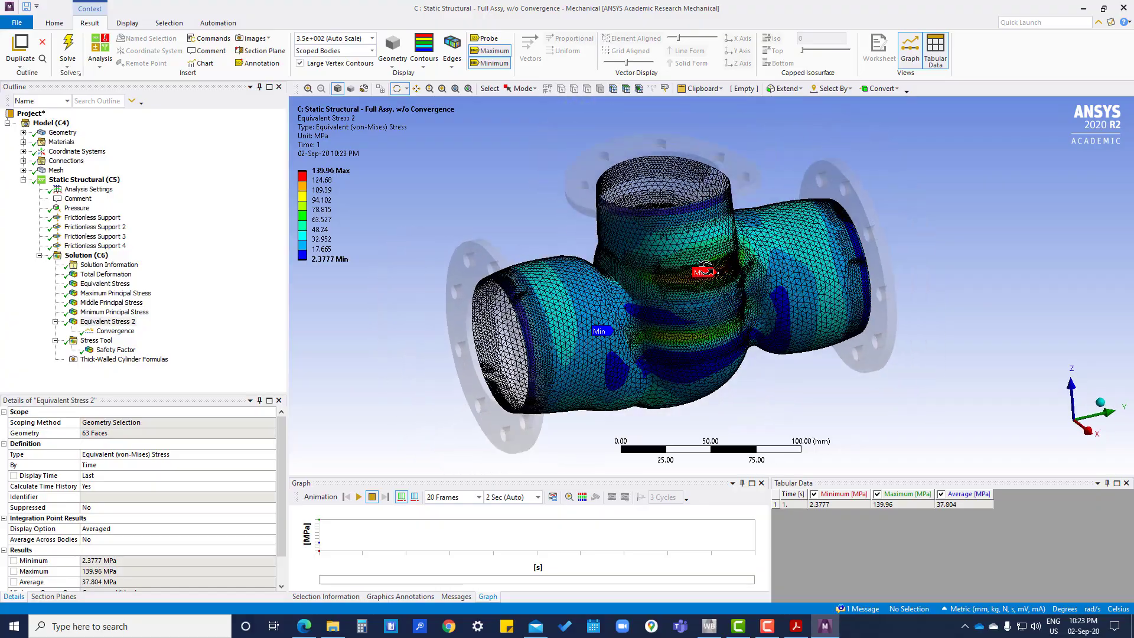
scroll(654, 247, up, 2)
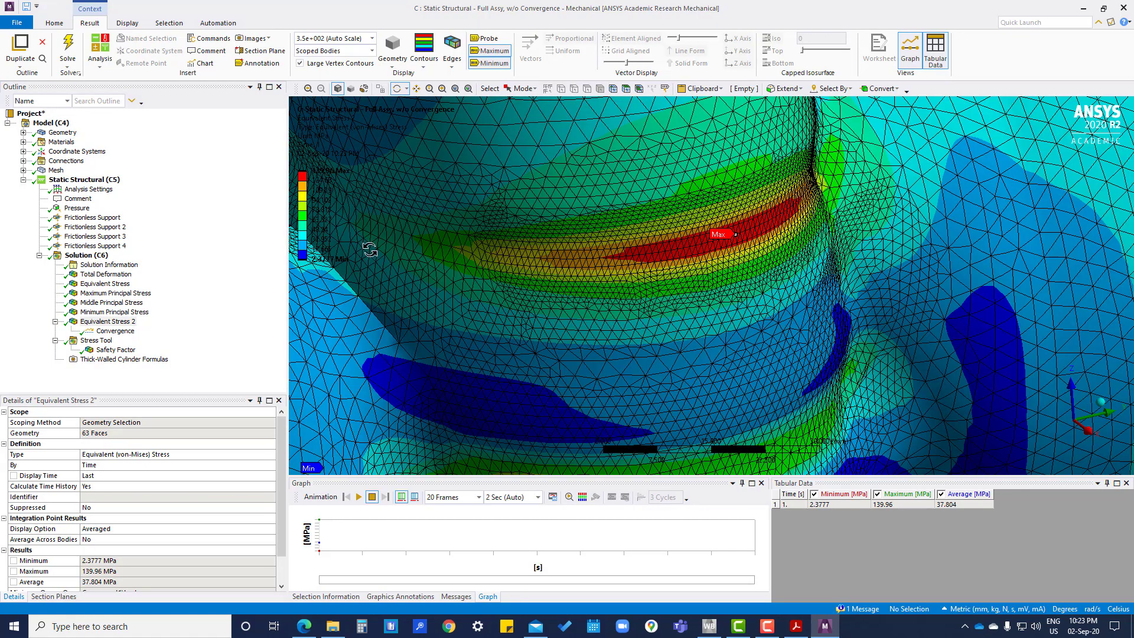
scroll(606, 315, down, 6)
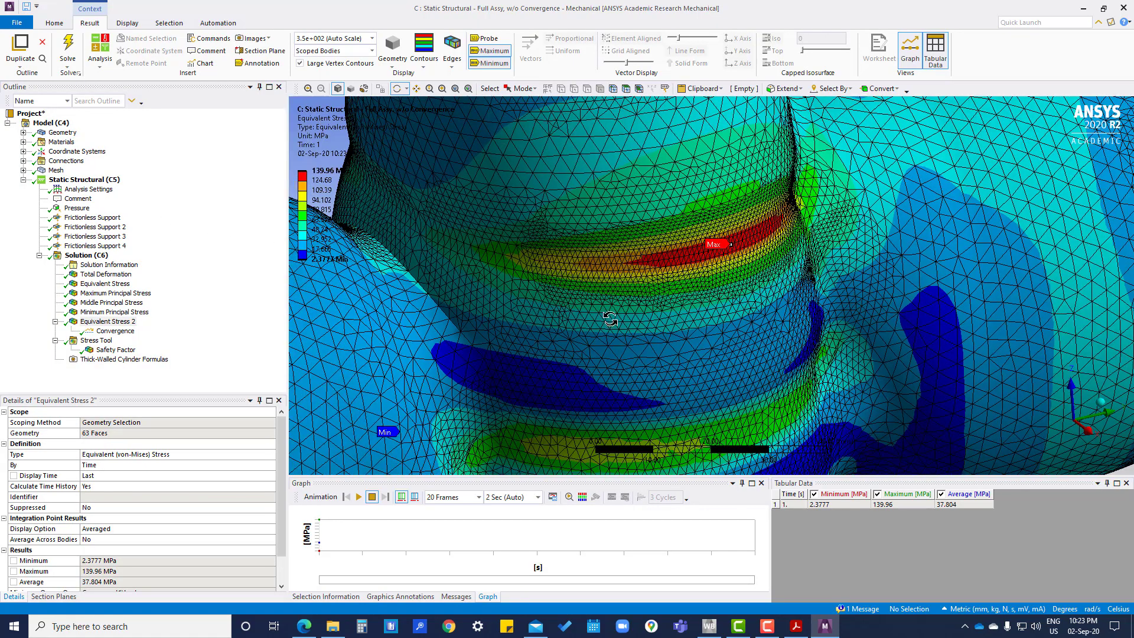
drag(611, 246, 621, 242)
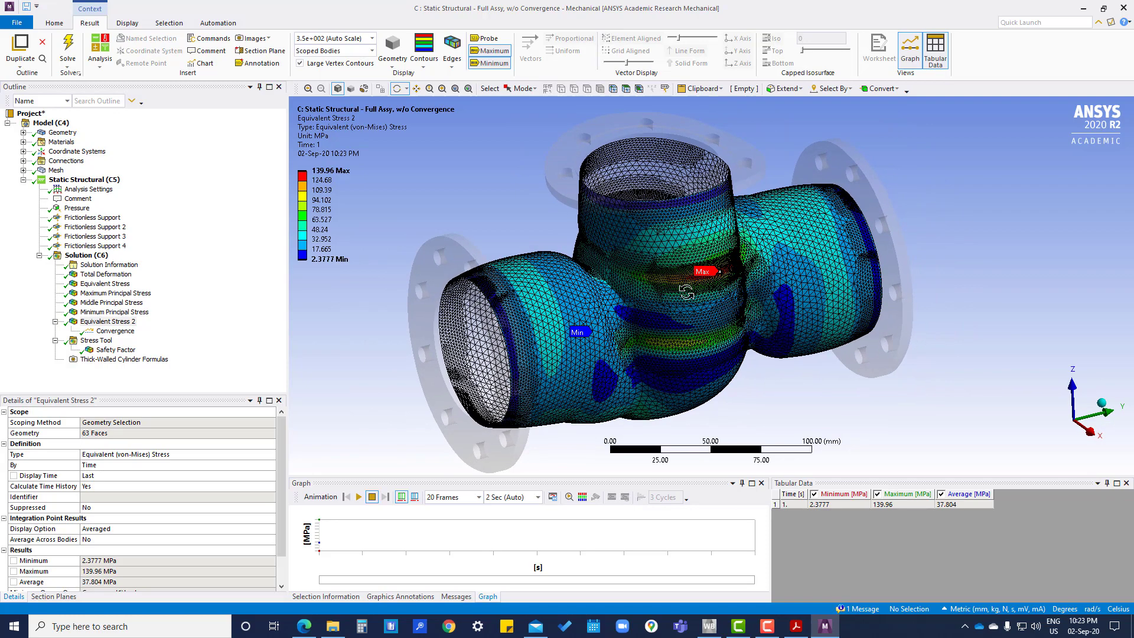